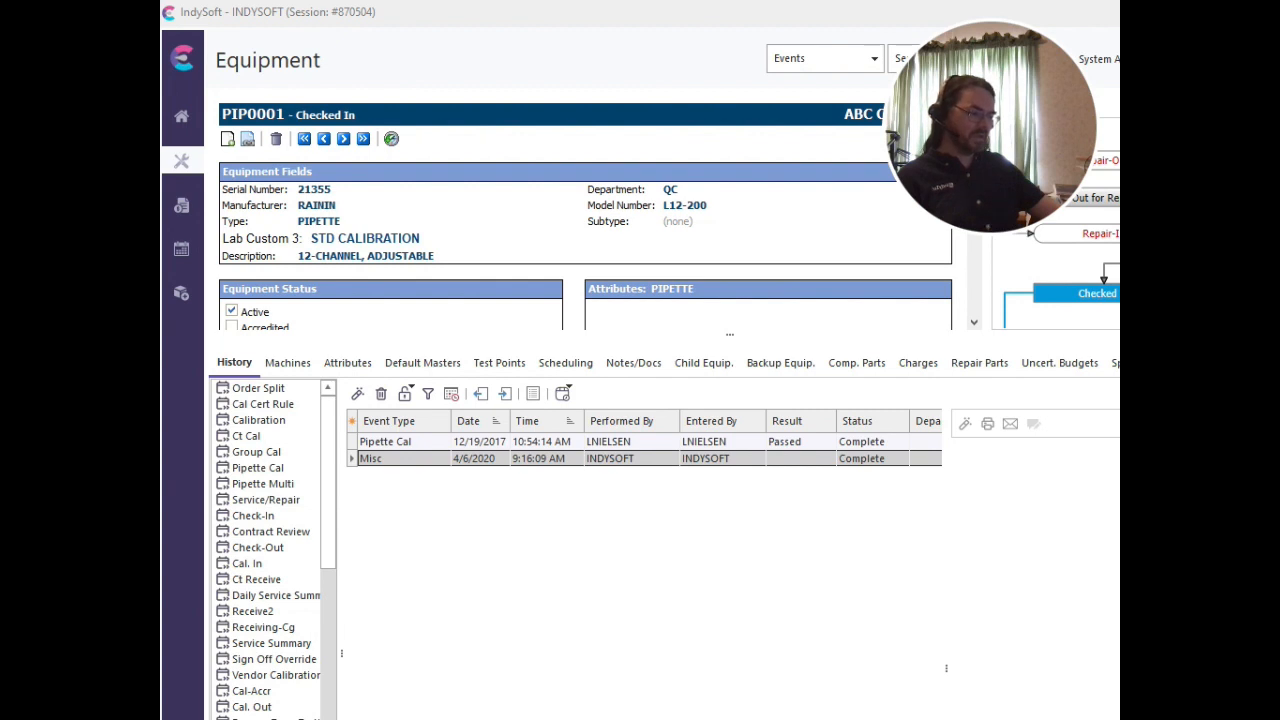
# Resize the window and enlarge the equipment details area, and show the extended attributes of PIP0001.
pyautogui.moveTo(1261, 719)
pyautogui.mouseDown()
pyautogui.moveTo(1102, 719)
pyautogui.moveTo(1119, 714)
pyautogui.mouseUp()
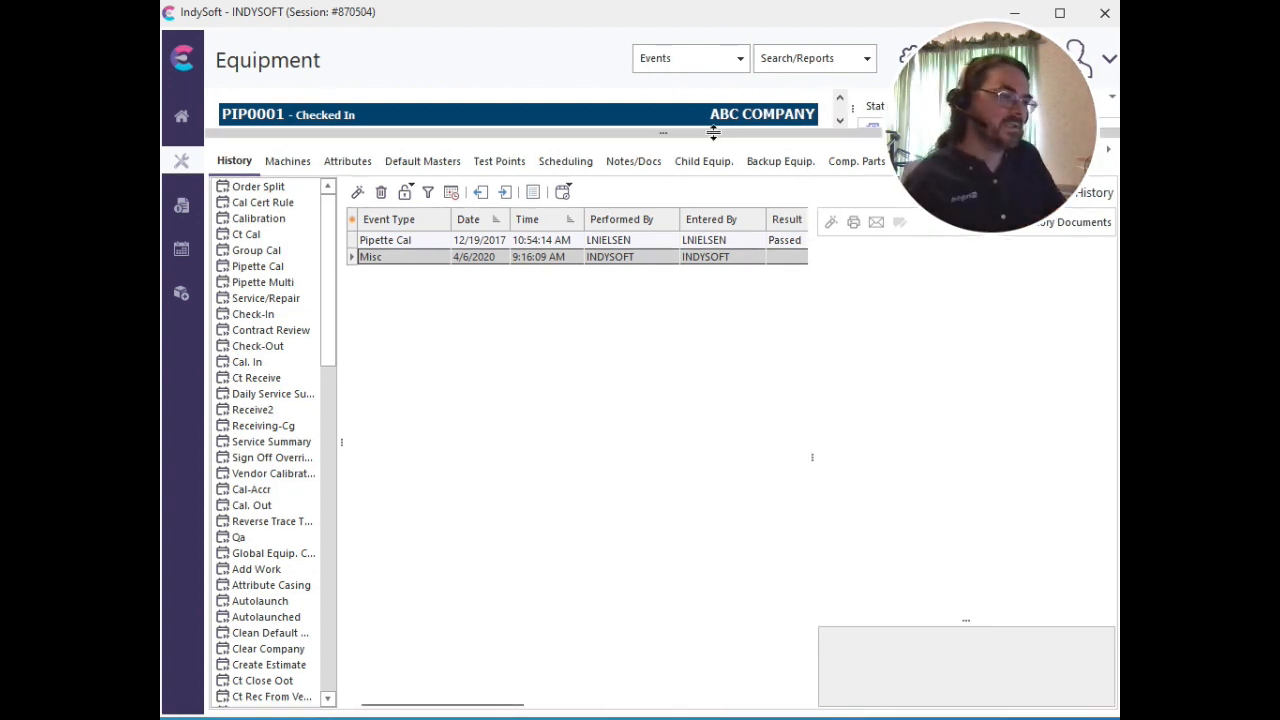
pyautogui.moveTo(714, 132); pyautogui.dragTo(729, 283)
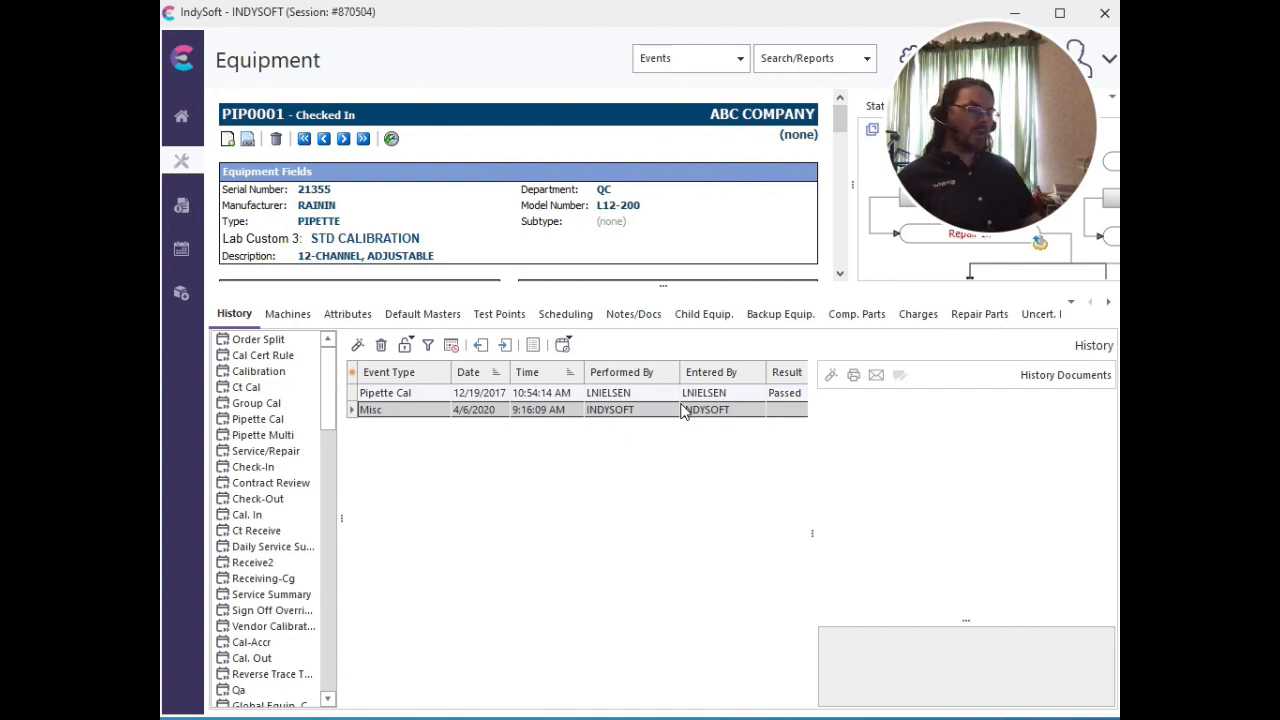
pyautogui.click(347, 316)
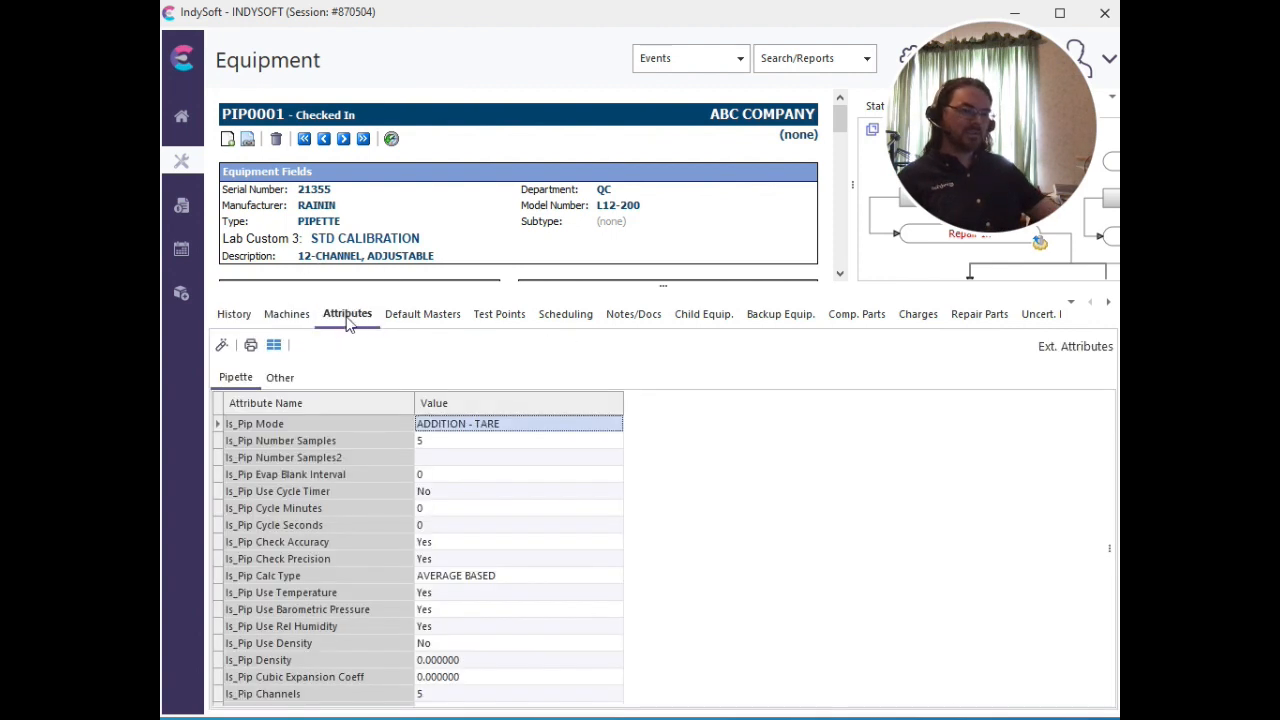
# Show the specifications of PIP0001 and expand the IS_PIP table to view its items.
pyautogui.click(1108, 302)
pyautogui.click(1108, 302)
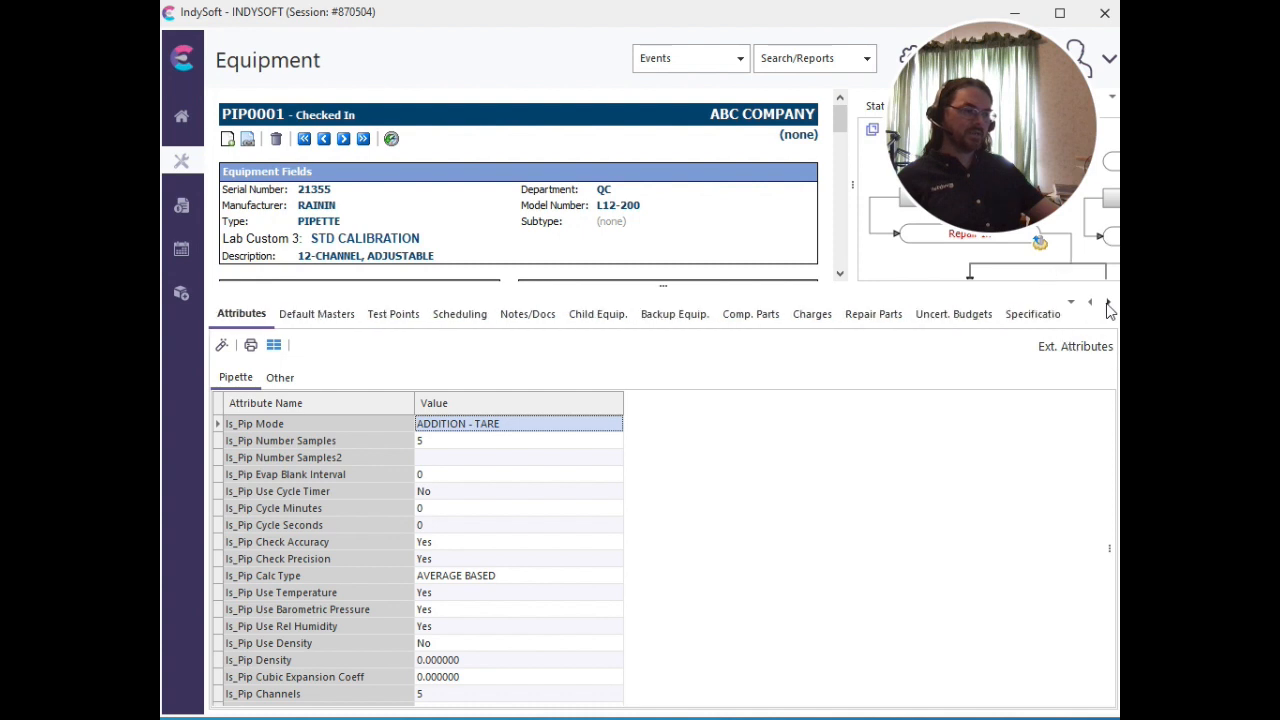
pyautogui.click(1020, 322)
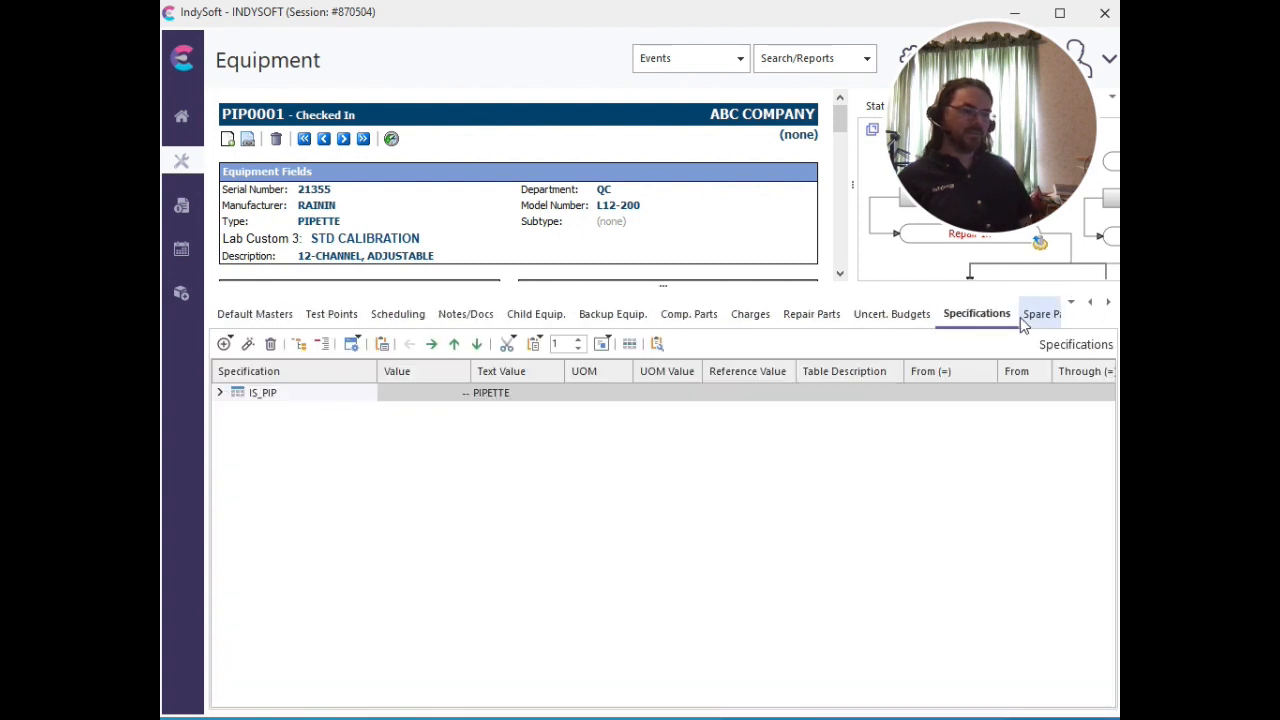
pyautogui.click(220, 394)
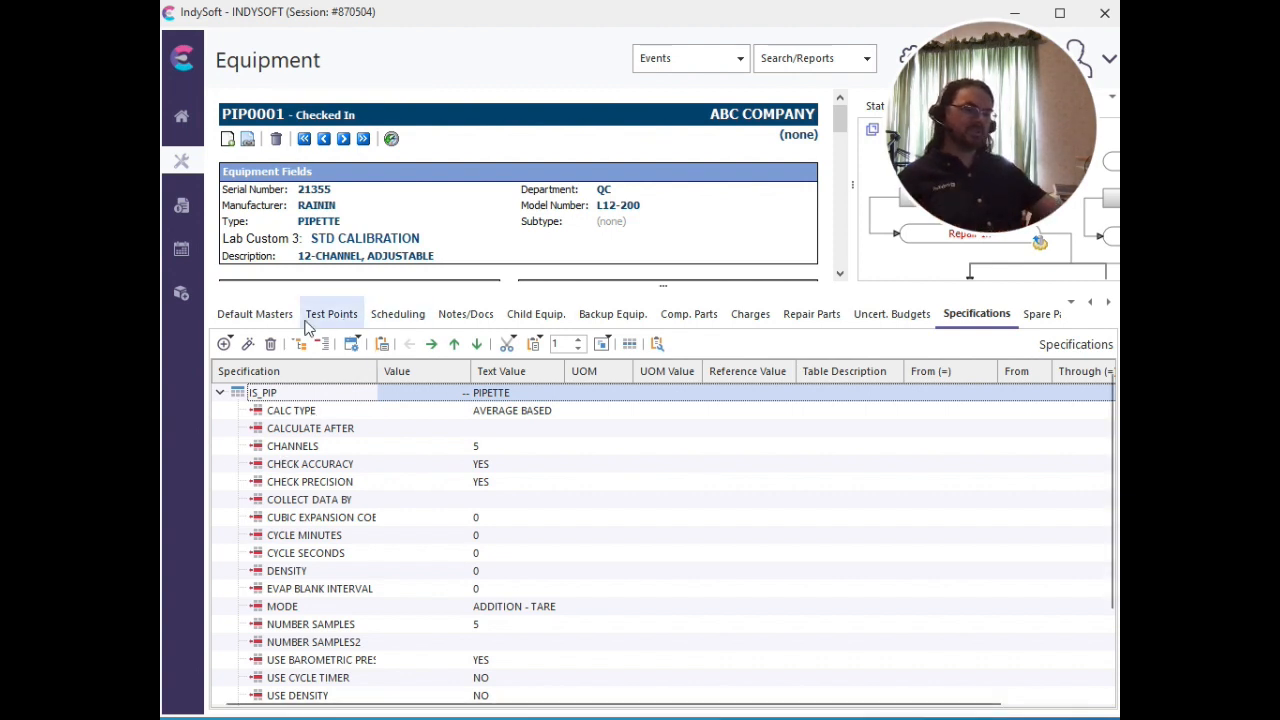
# Return to the extended attributes of PIP0001 to compare them with the specifications.
pyautogui.click(1091, 303)
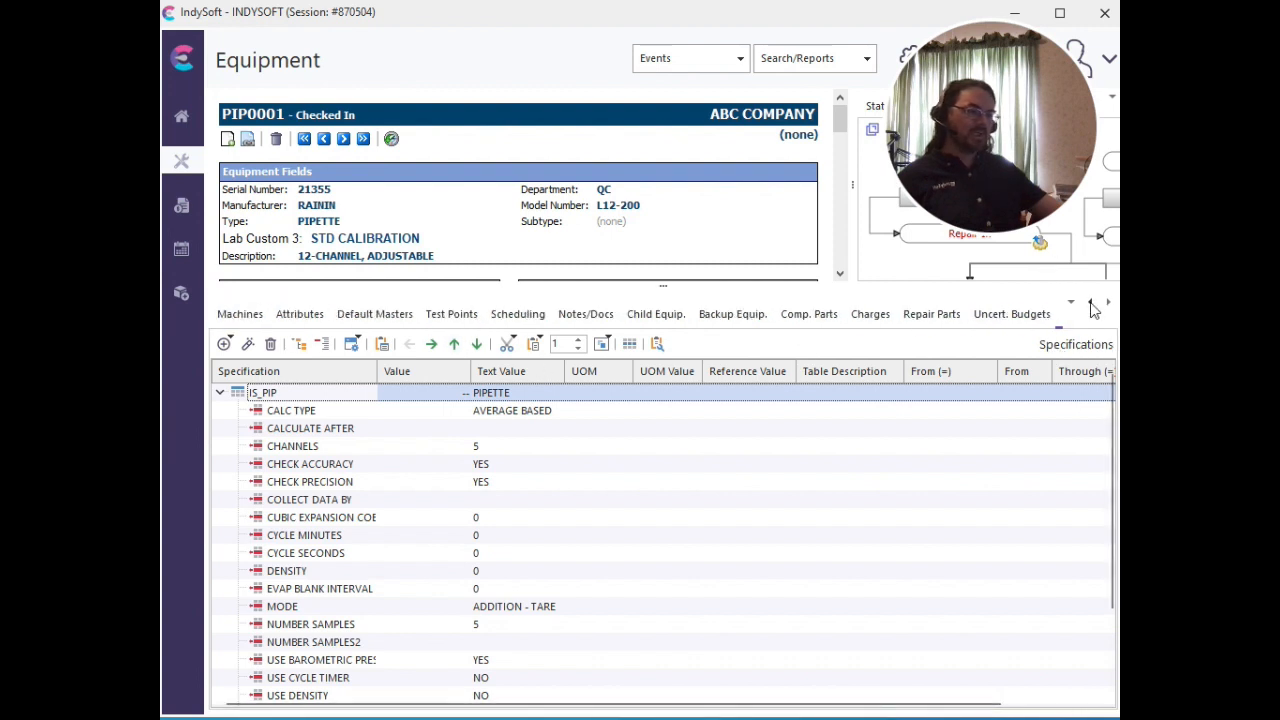
pyautogui.click(310, 318)
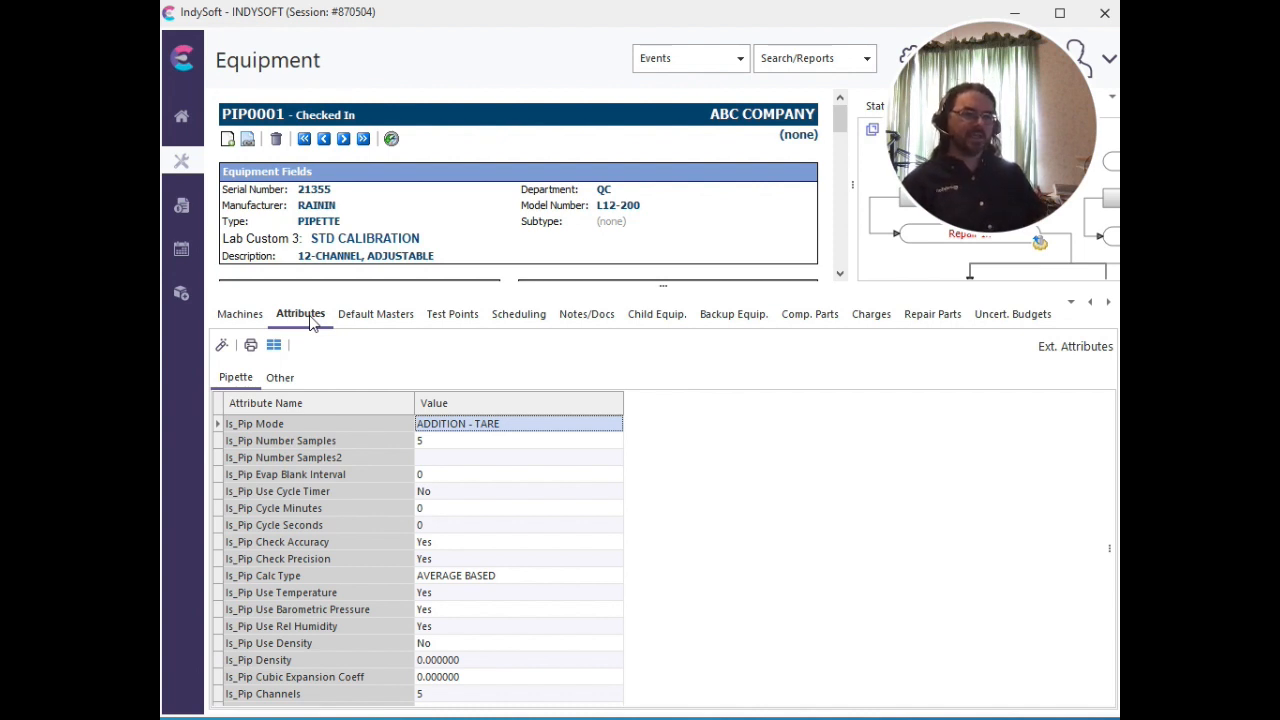
# Review the extended attribute list defined for the PIPETTE attribute type, and close its editor without saving.
pyautogui.click(565, 256)
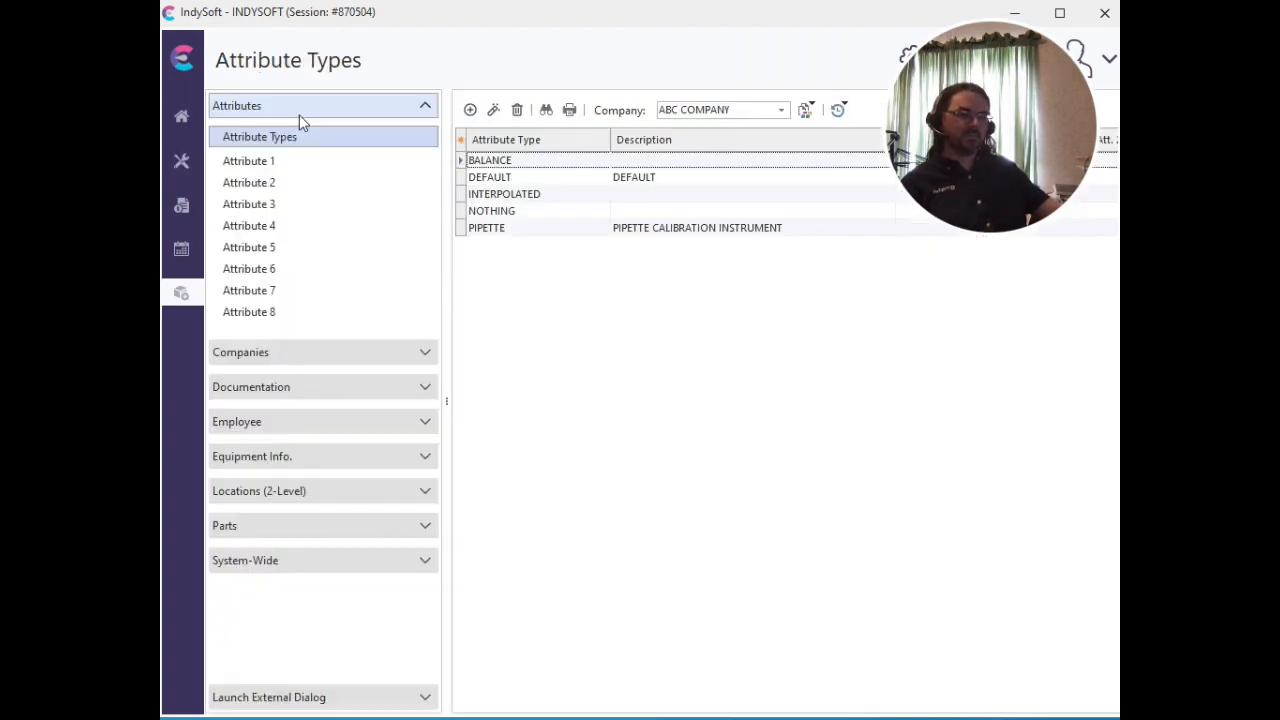
pyautogui.click(515, 227)
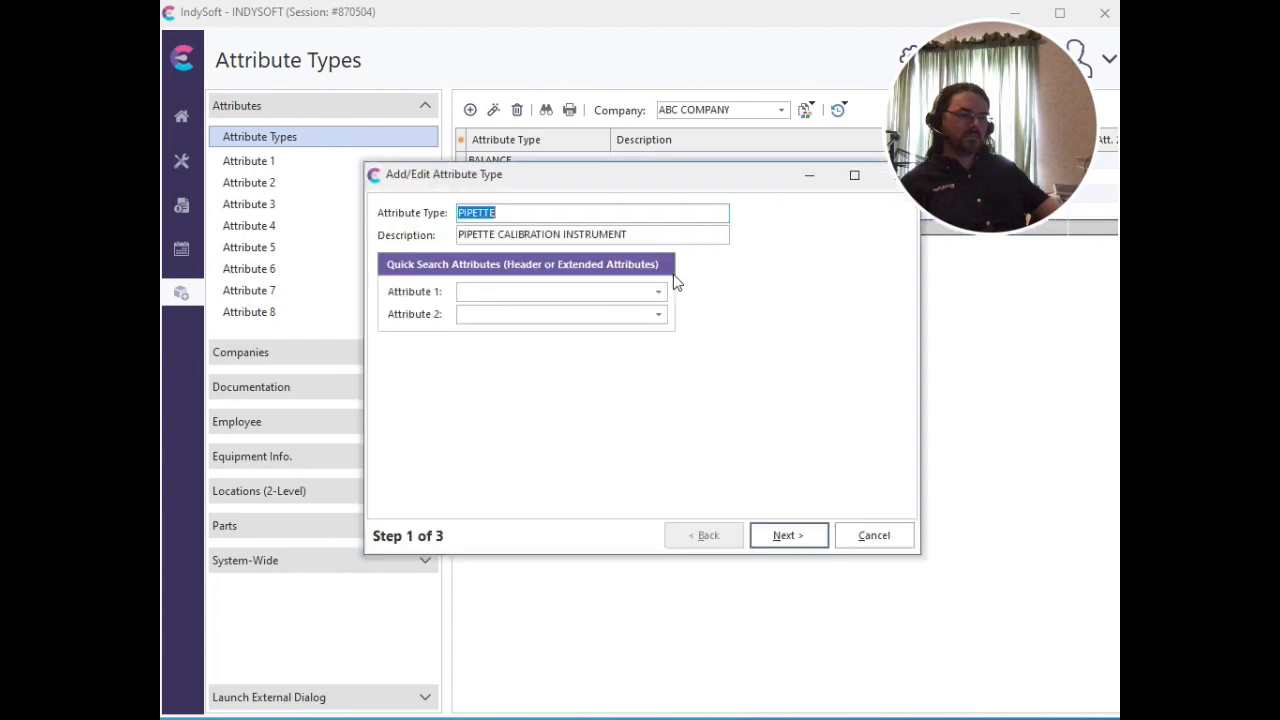
pyautogui.click(802, 536)
pyautogui.click(802, 536)
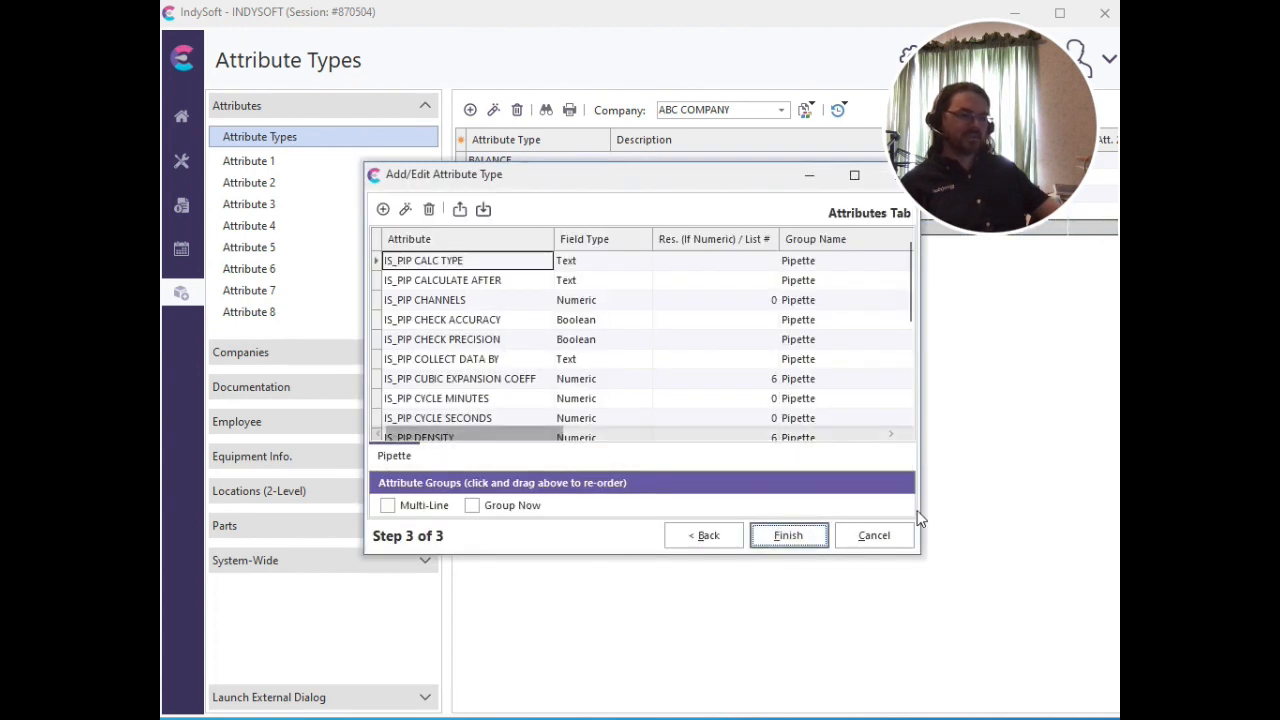
pyautogui.click(877, 538)
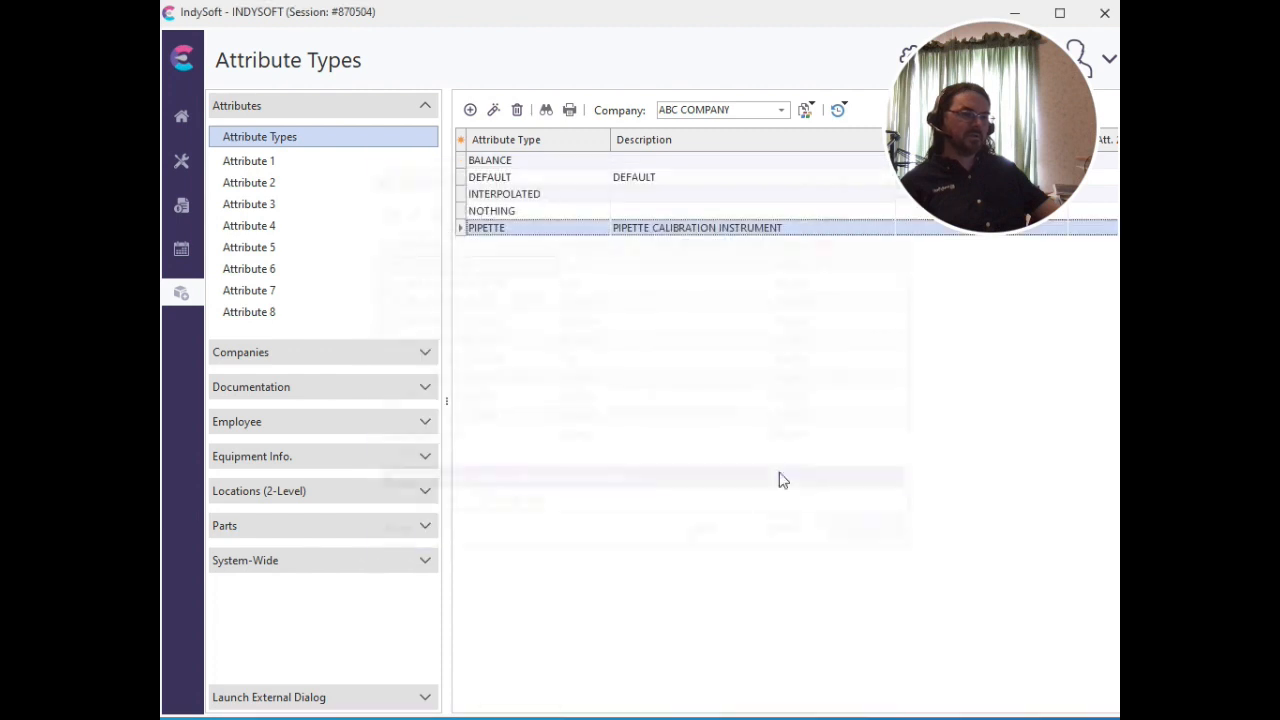
# Review the extended attribute list defined for the BALANCE attribute type, and close its editor without saving.
pyautogui.click(506, 164)
pyautogui.doubleClick(506, 164)
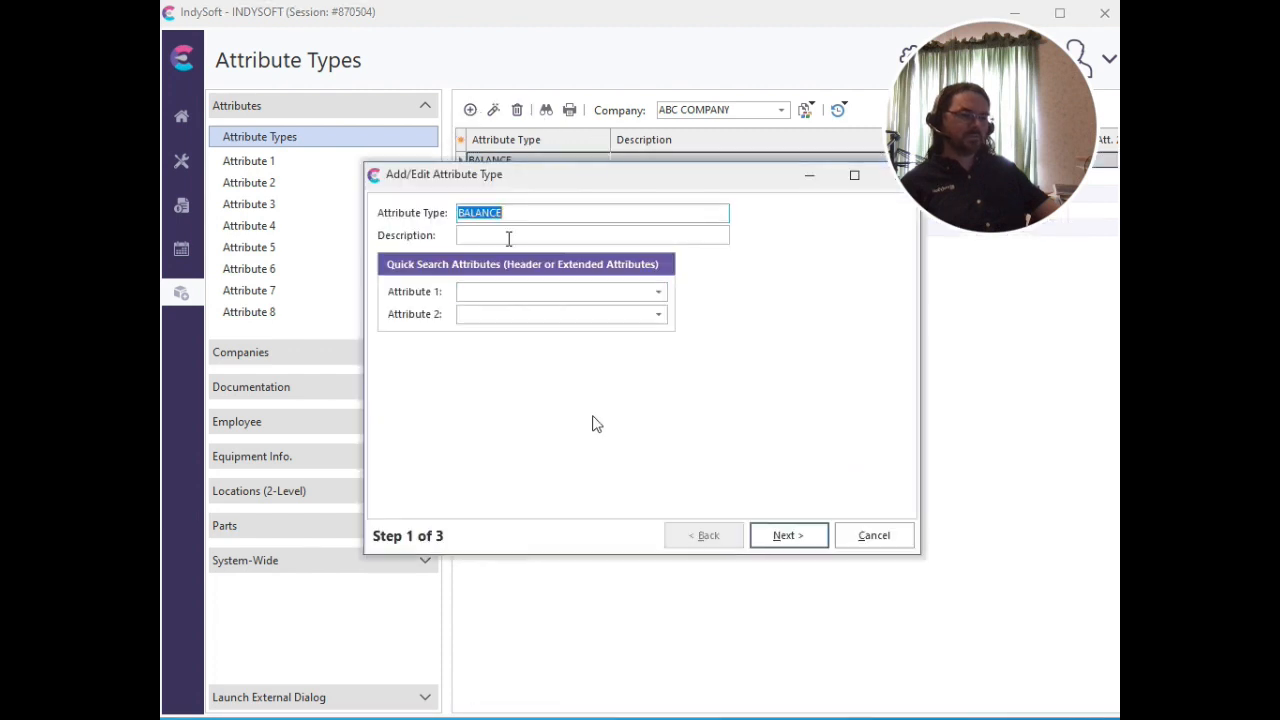
pyautogui.click(813, 537)
pyautogui.click(815, 540)
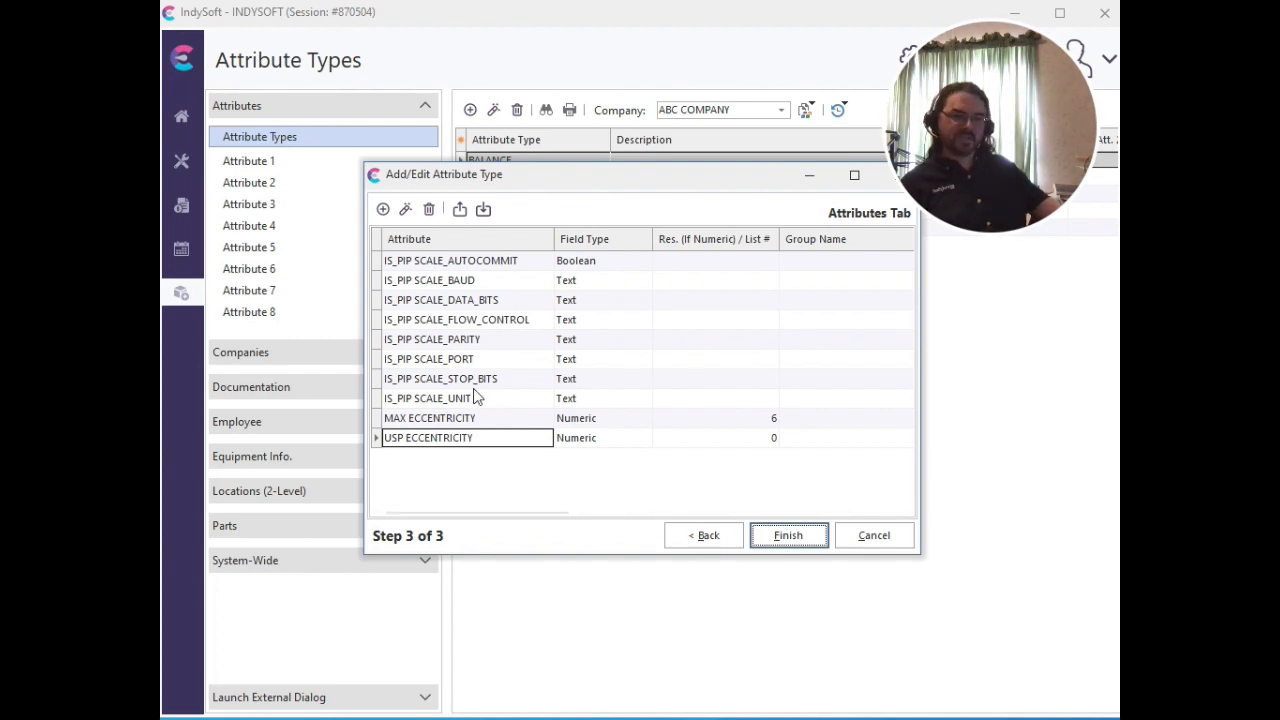
pyautogui.click(871, 543)
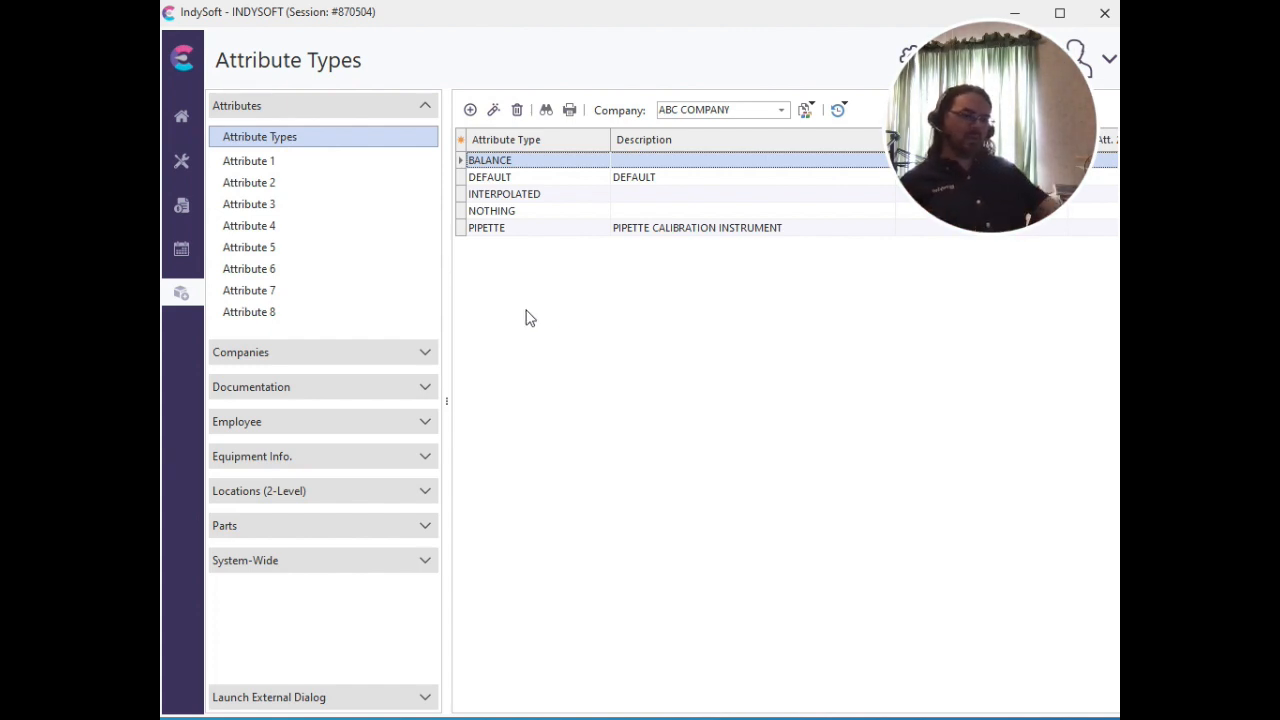
# Go back to the PIP0001 equipment record and show its specifications.
pyautogui.click(181, 163)
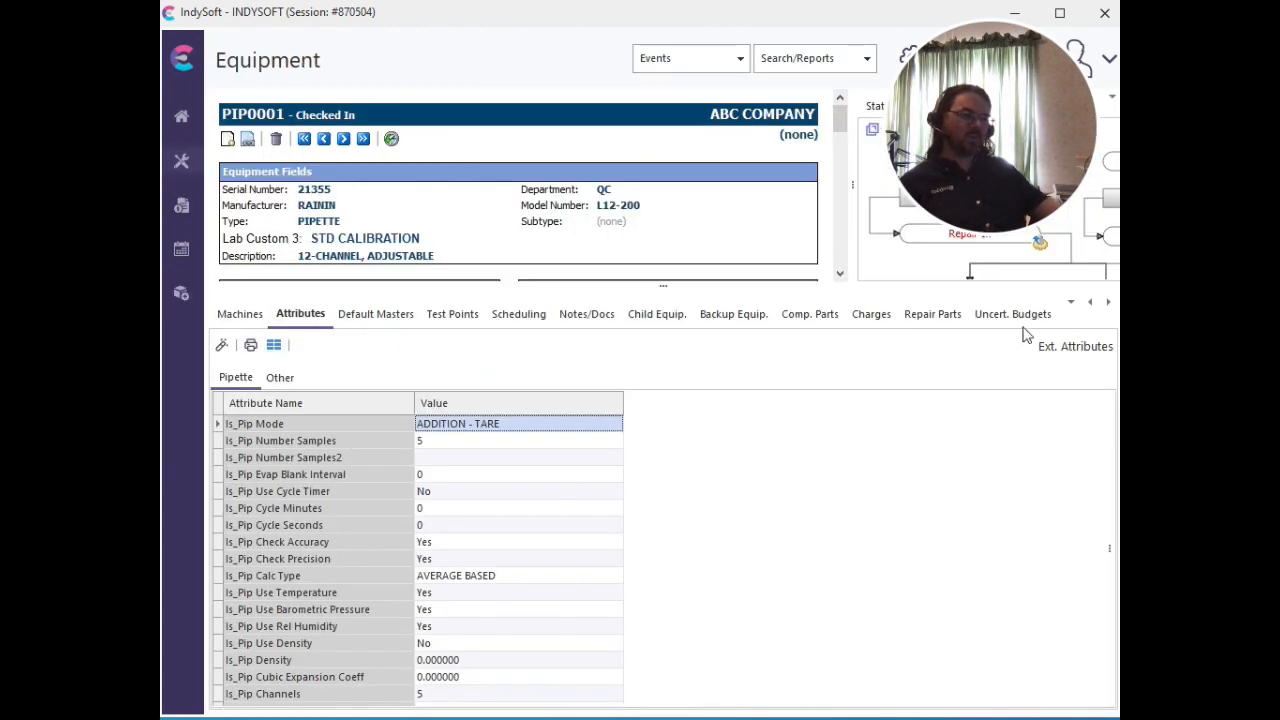
pyautogui.click(1107, 304)
pyautogui.click(1108, 304)
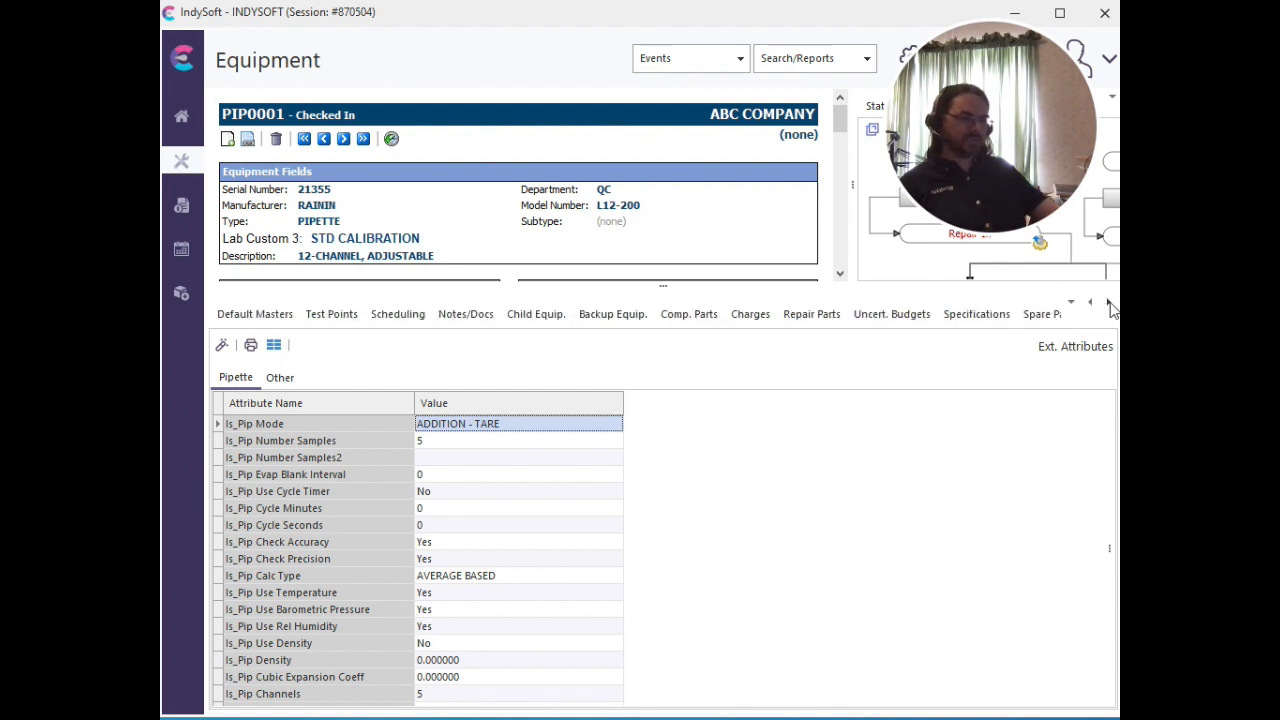
pyautogui.click(965, 320)
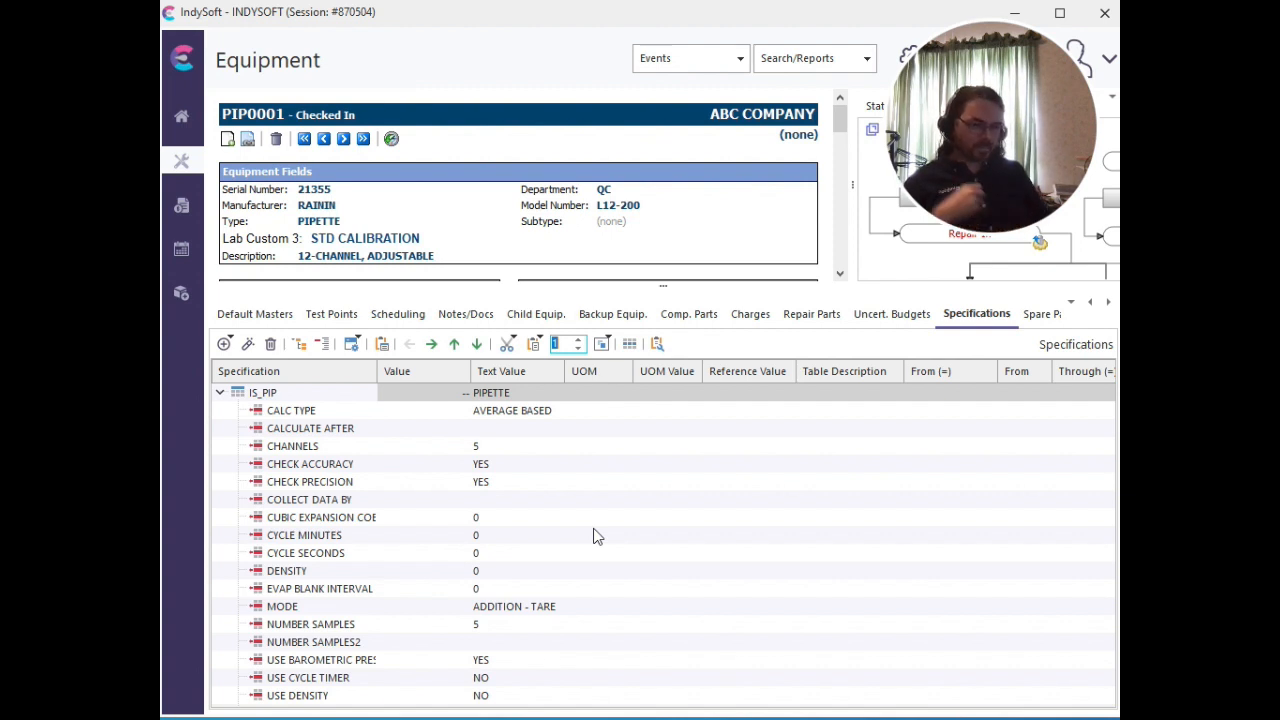
# View the kinds of specification entries that can be added, and look through the IS_PIP items of the pipette.
pyautogui.click(226, 345)
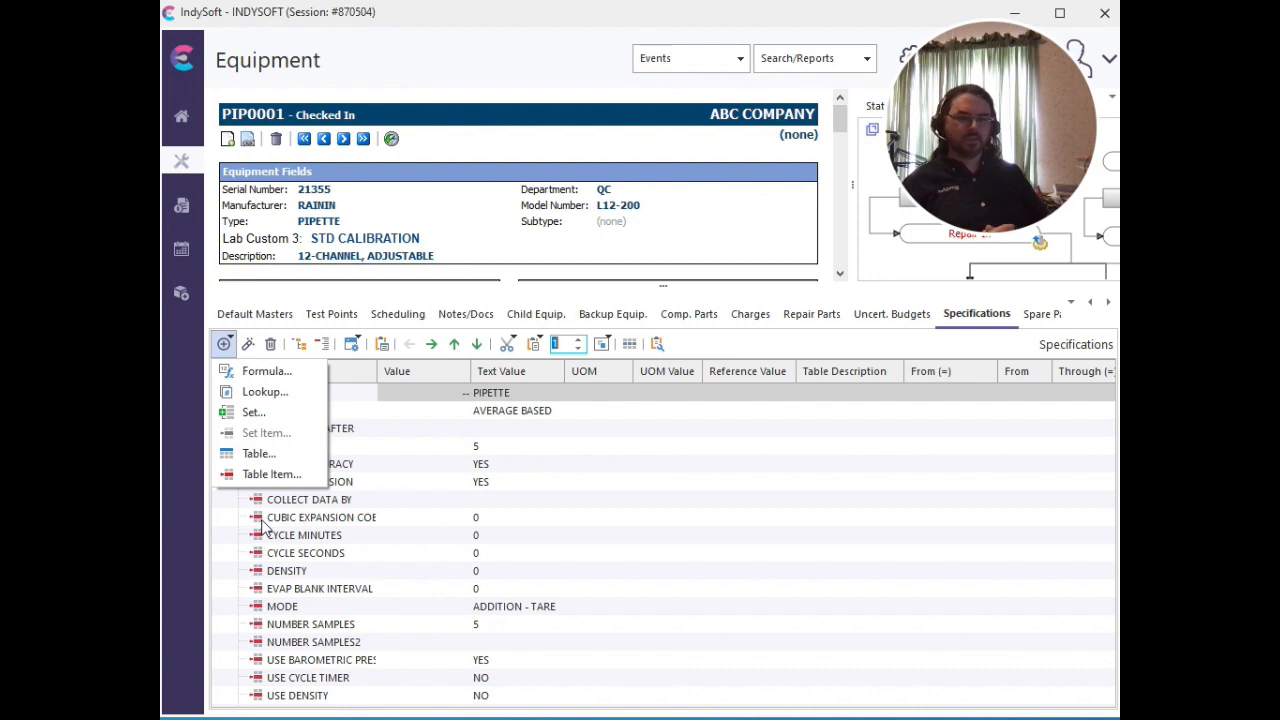
pyautogui.click(740, 348)
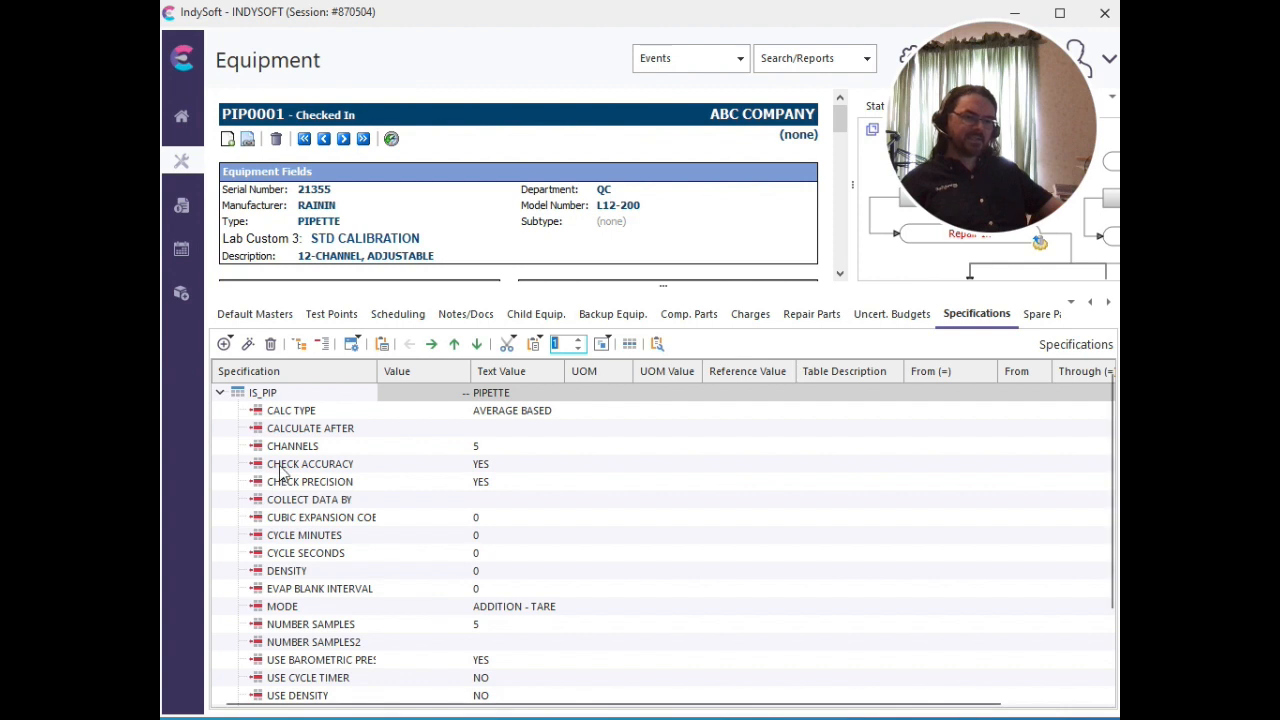
pyautogui.scroll(-2, 283, 470)
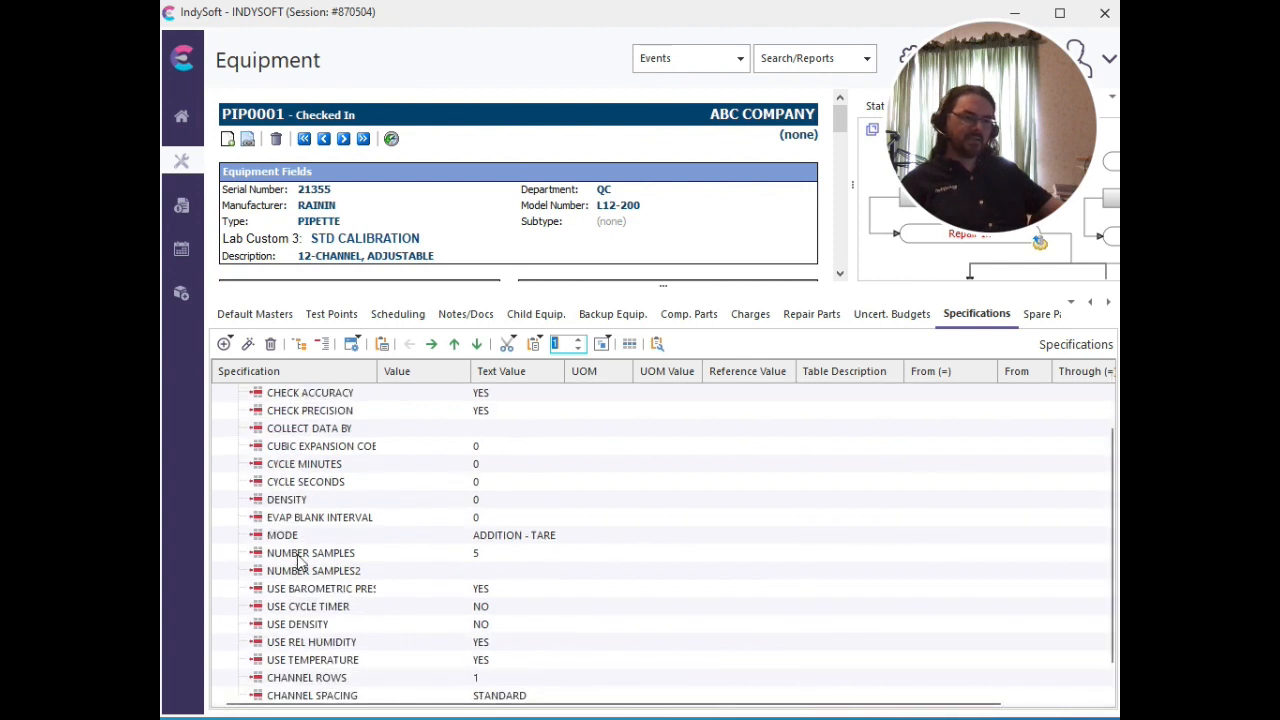
pyautogui.scroll(2, 297, 562)
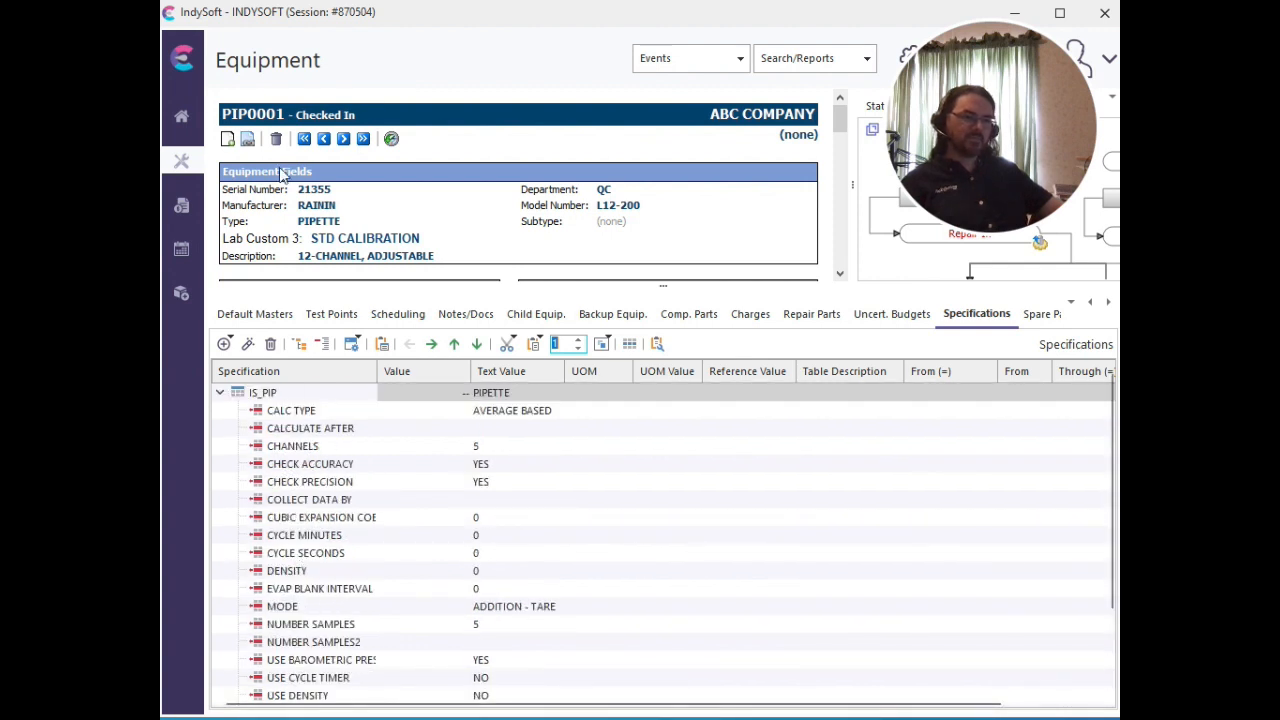
# Search equipment by I.D. for "scal" and open the SCALE001 record.
pyautogui.press('ctrl')
pyautogui.press('ctrl')
pyautogui.click(268, 116)
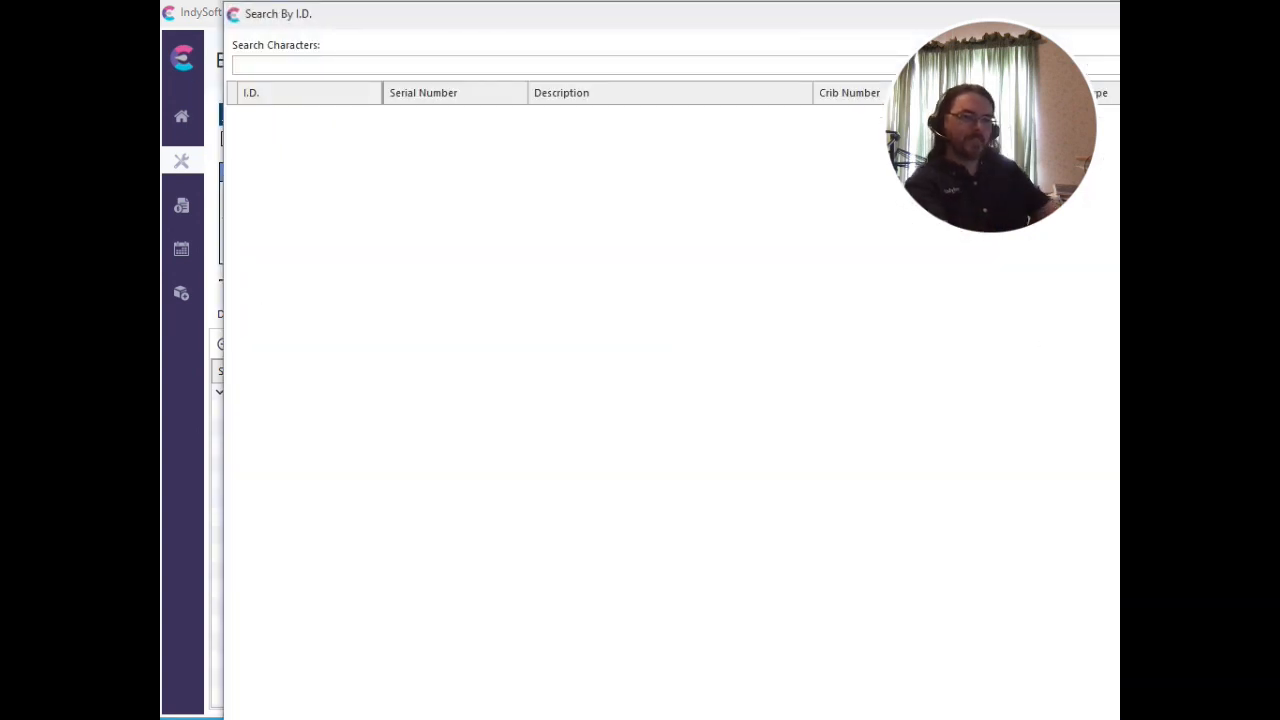
pyautogui.click(354, 62)
pyautogui.write('scal')
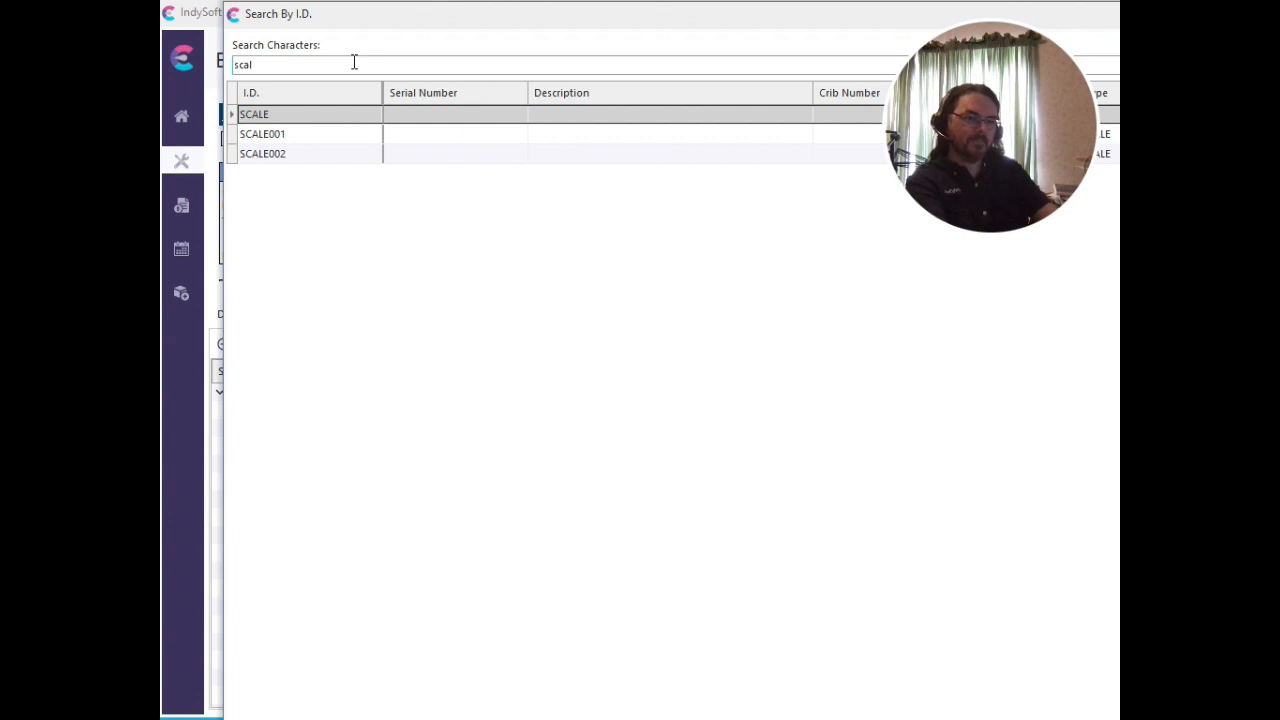
pyautogui.press('Down')
pyautogui.press('Return')
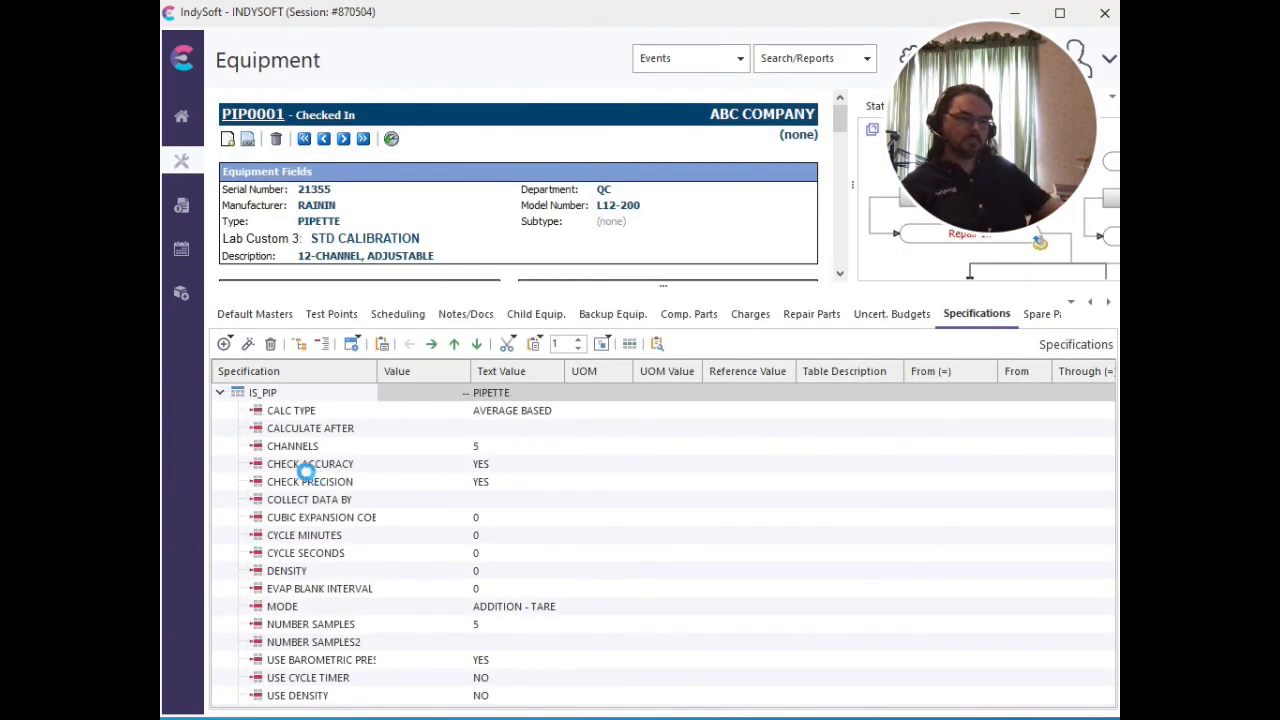
# Expand the IS_PIP table and port 1 of SCALE001, and examine the balance communication settings.
pyautogui.click(221, 393)
pyautogui.click(237, 500)
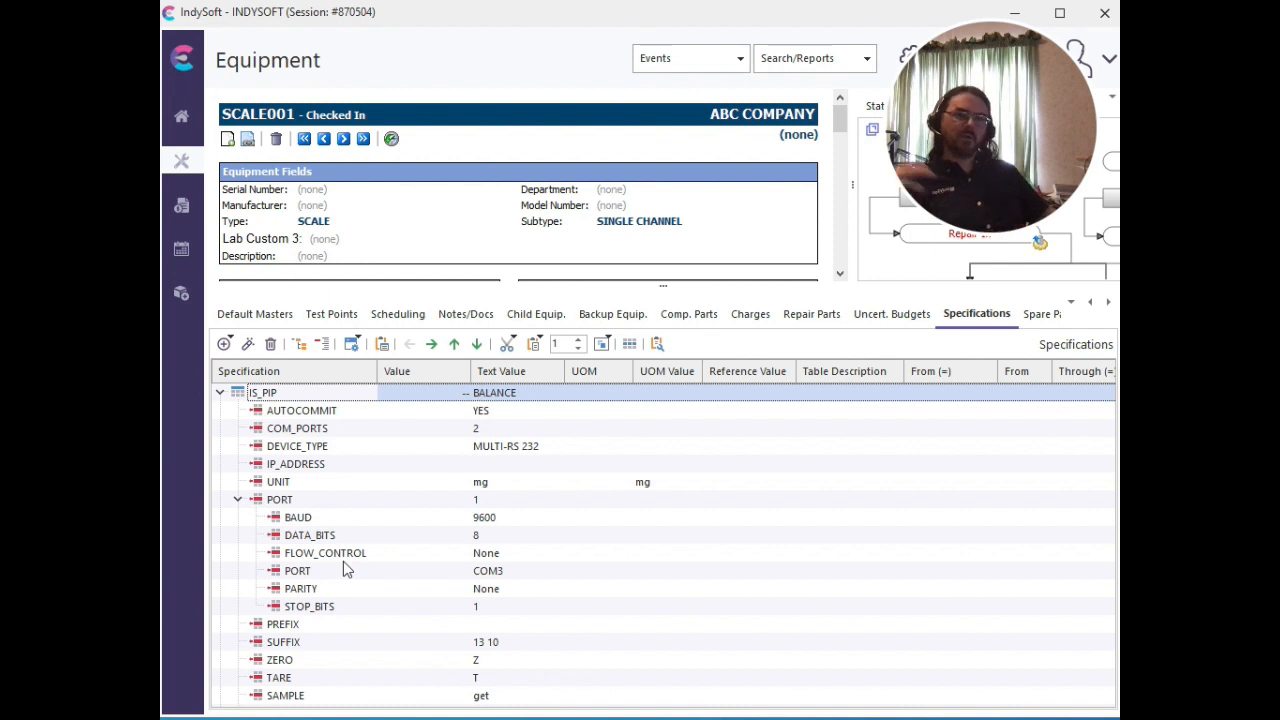
pyautogui.click(311, 502)
pyautogui.scroll(-1, 310, 510)
pyautogui.scroll(-1, 310, 510)
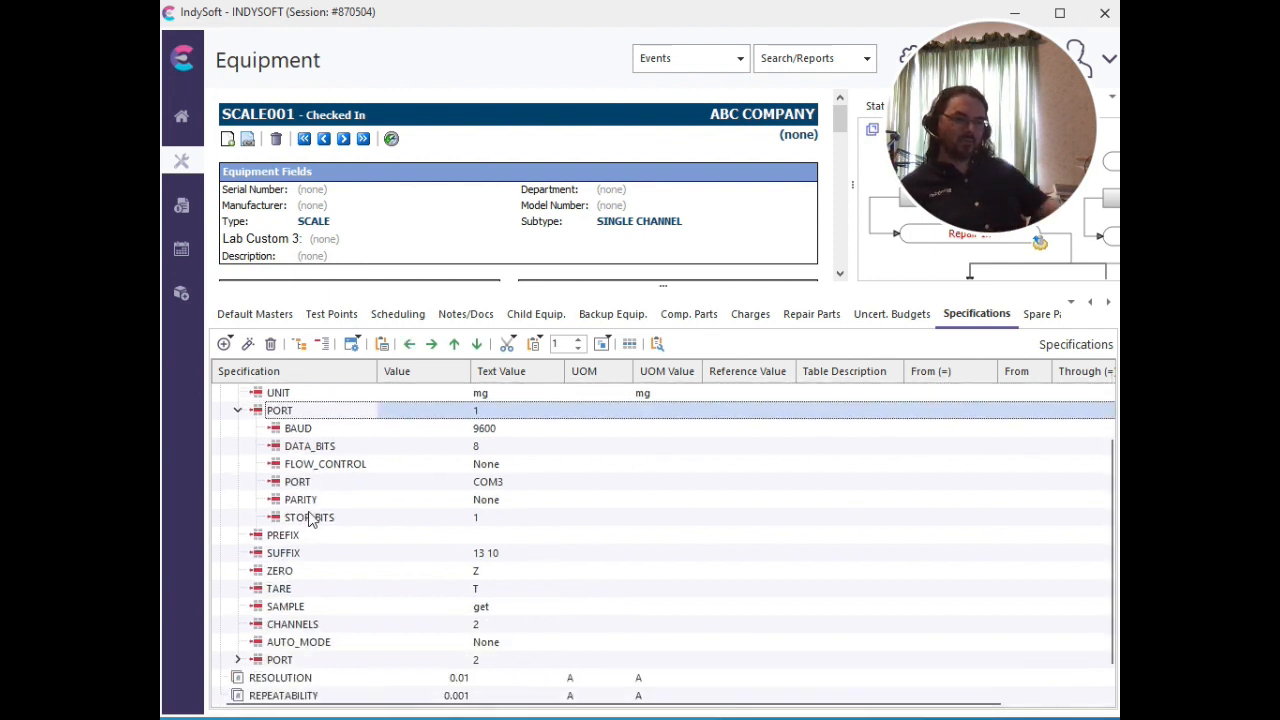
pyautogui.scroll(2, 314, 514)
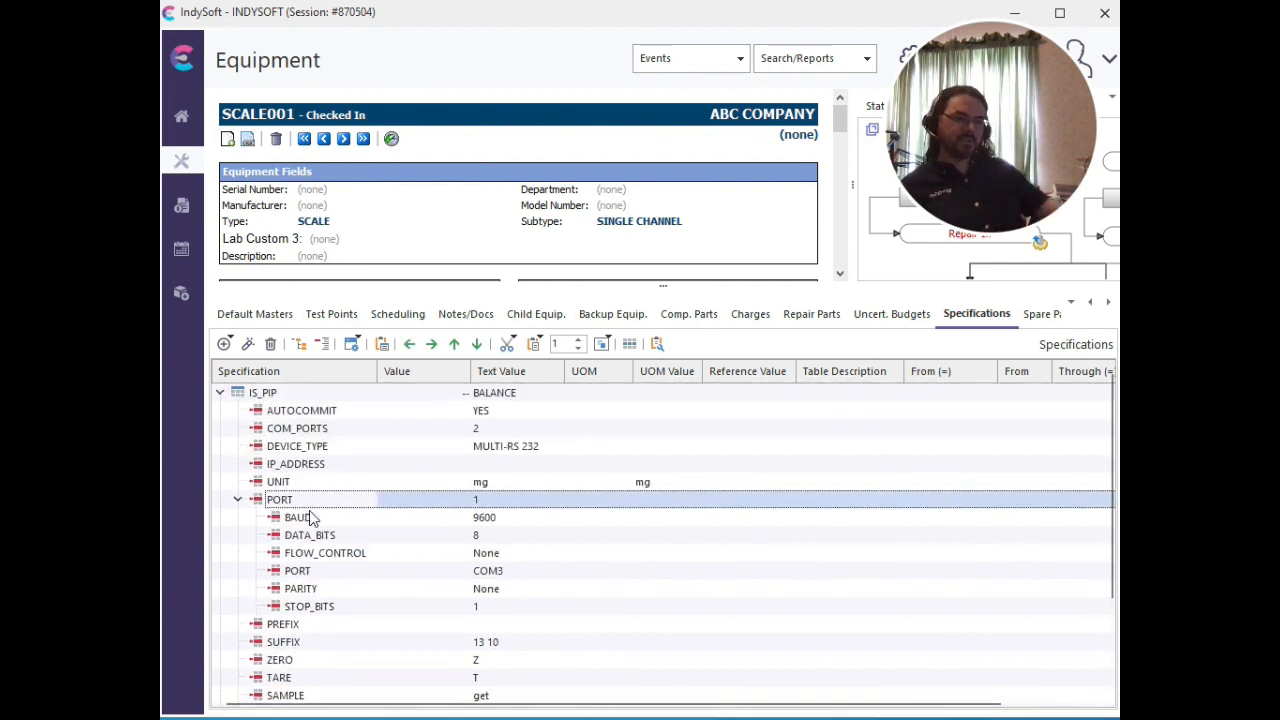
# Search equipment by I.D. for "scale00" and open the SCALE002 record.
pyautogui.click(262, 119)
pyautogui.write('scale00')
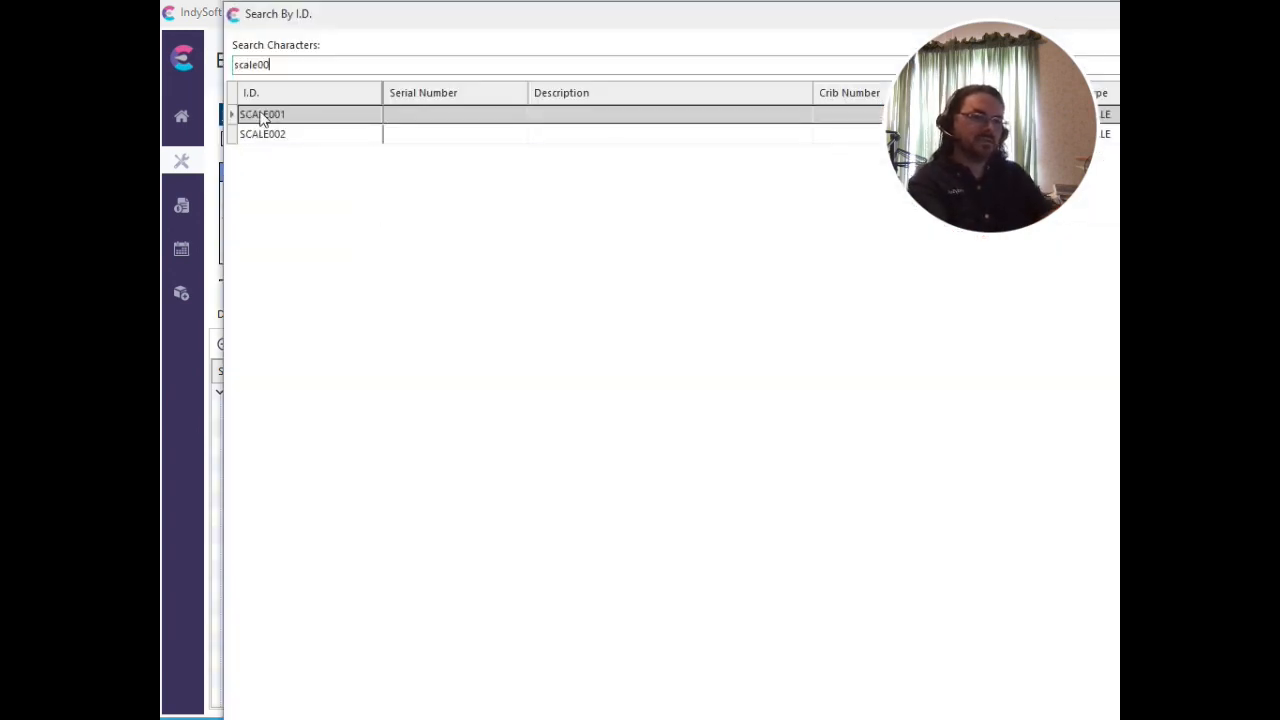
pyautogui.doubleClick(250, 134)
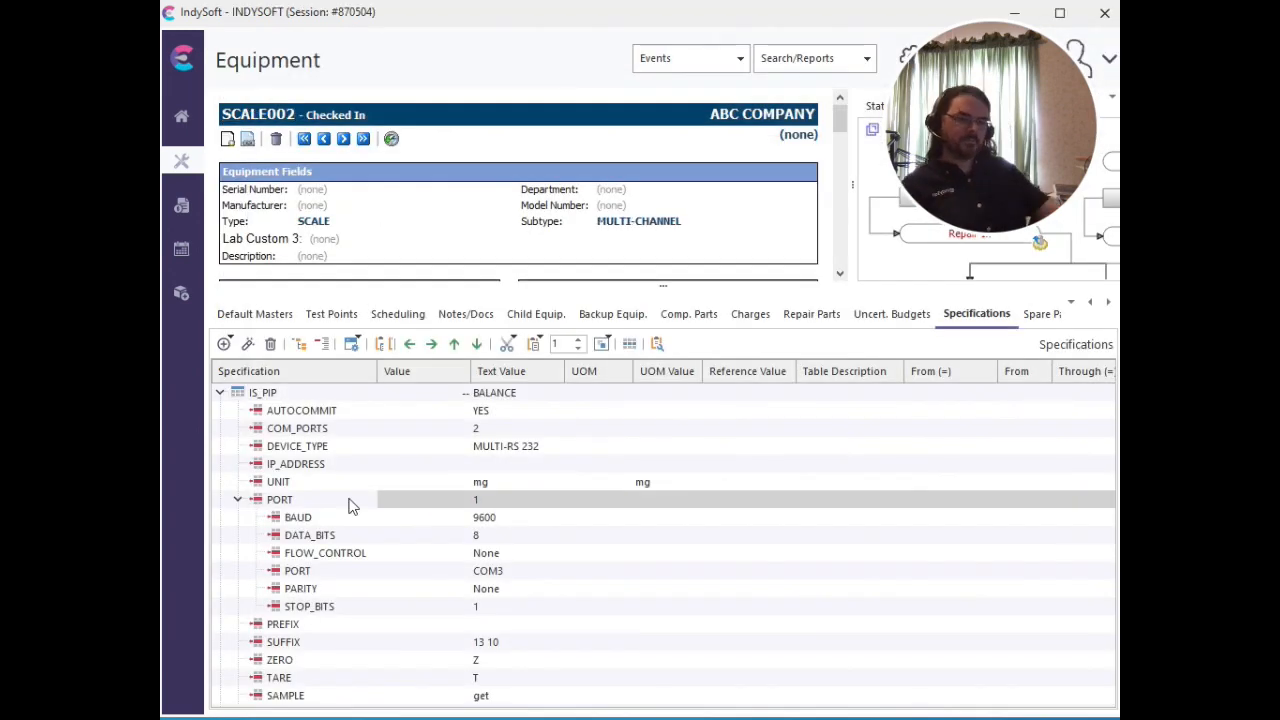
# Expand the IS_PIP table of SCALE002 and examine its multi-channel balance settings, including the port 2 entry.
pyautogui.click(221, 411)
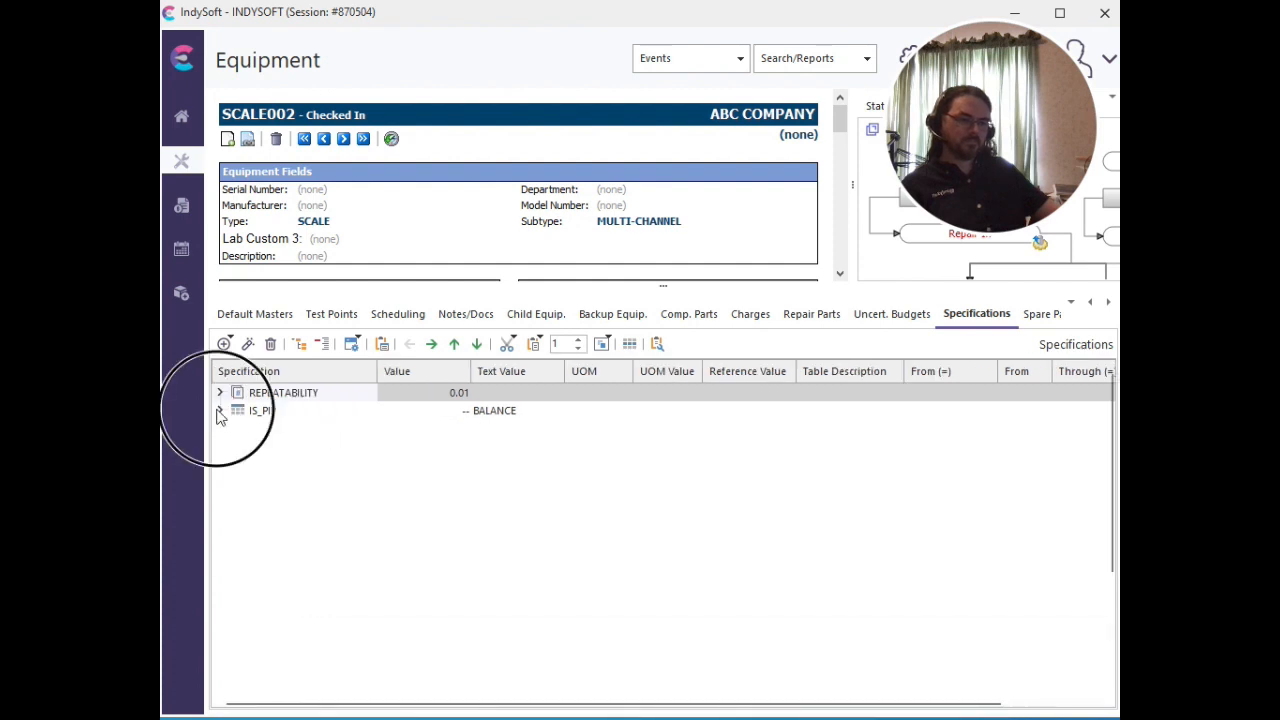
pyautogui.scroll(-2, 355, 494)
pyautogui.scroll(-1, 355, 494)
pyautogui.click(238, 517)
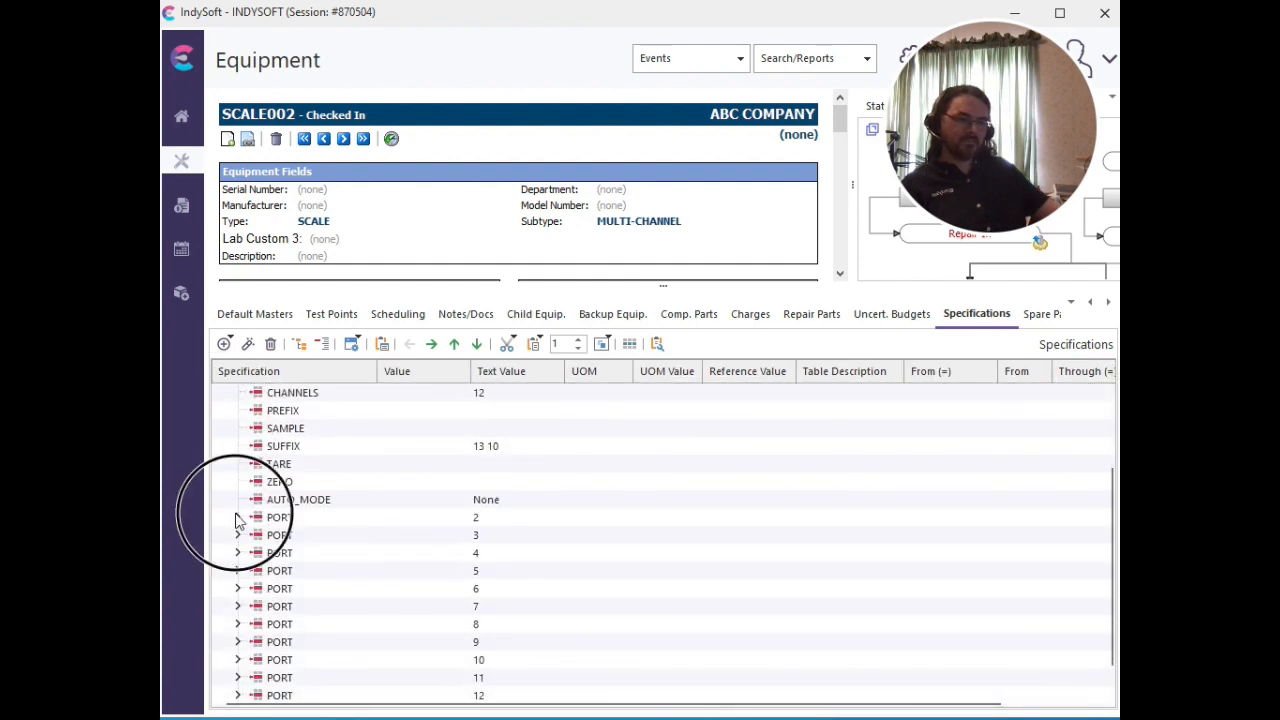
pyautogui.click(238, 517)
pyautogui.scroll(4, 337, 550)
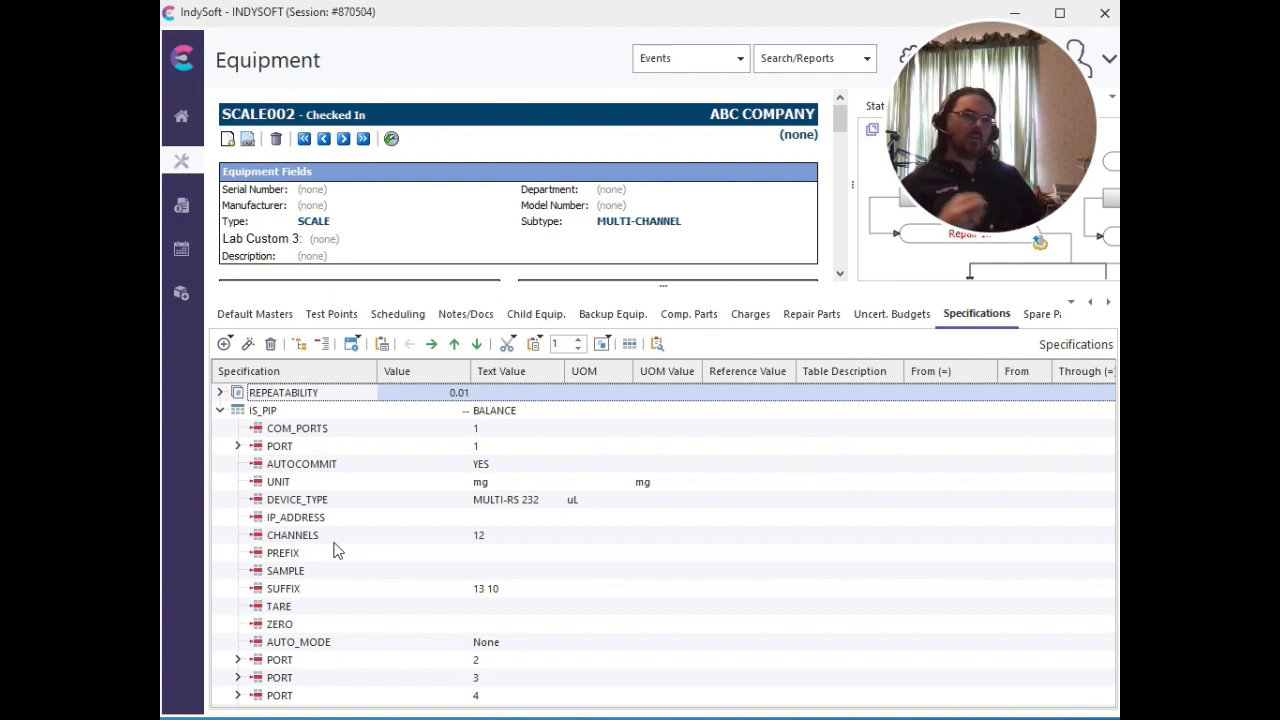
# Search equipment by I.D. for "pip" and open the PIPETTE001 record.
pyautogui.press('ctrl')
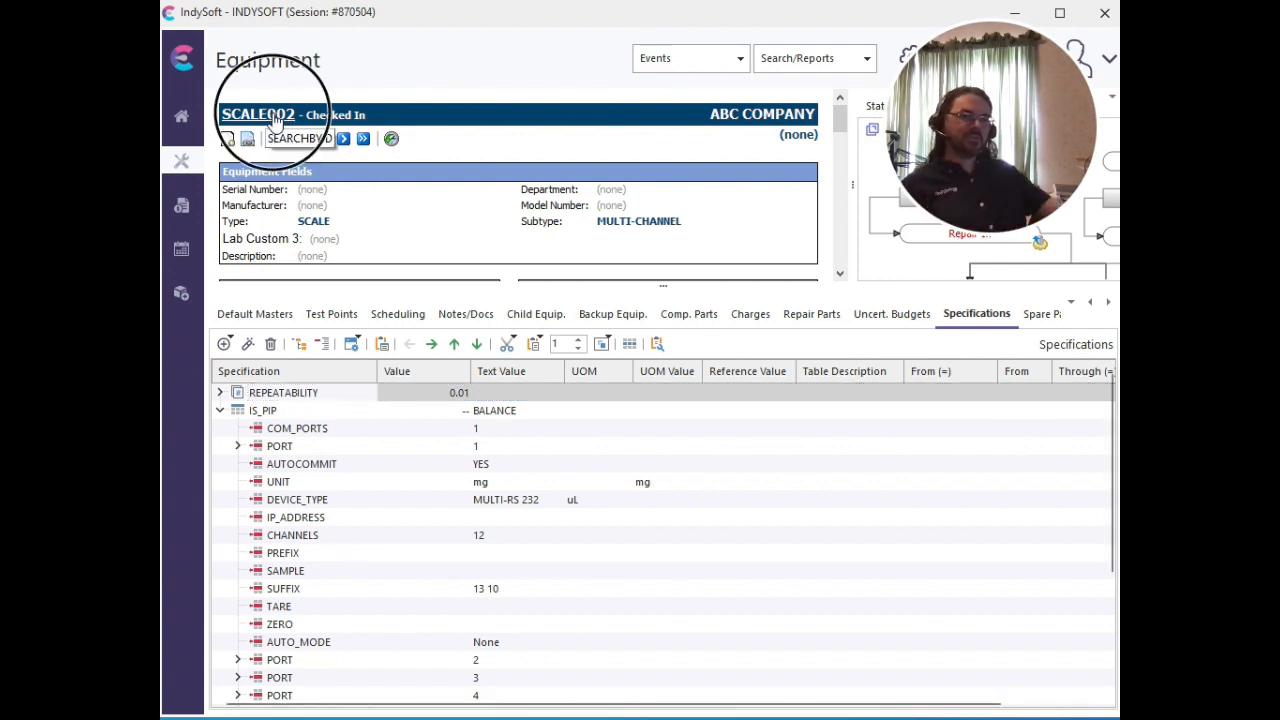
pyautogui.click(277, 117)
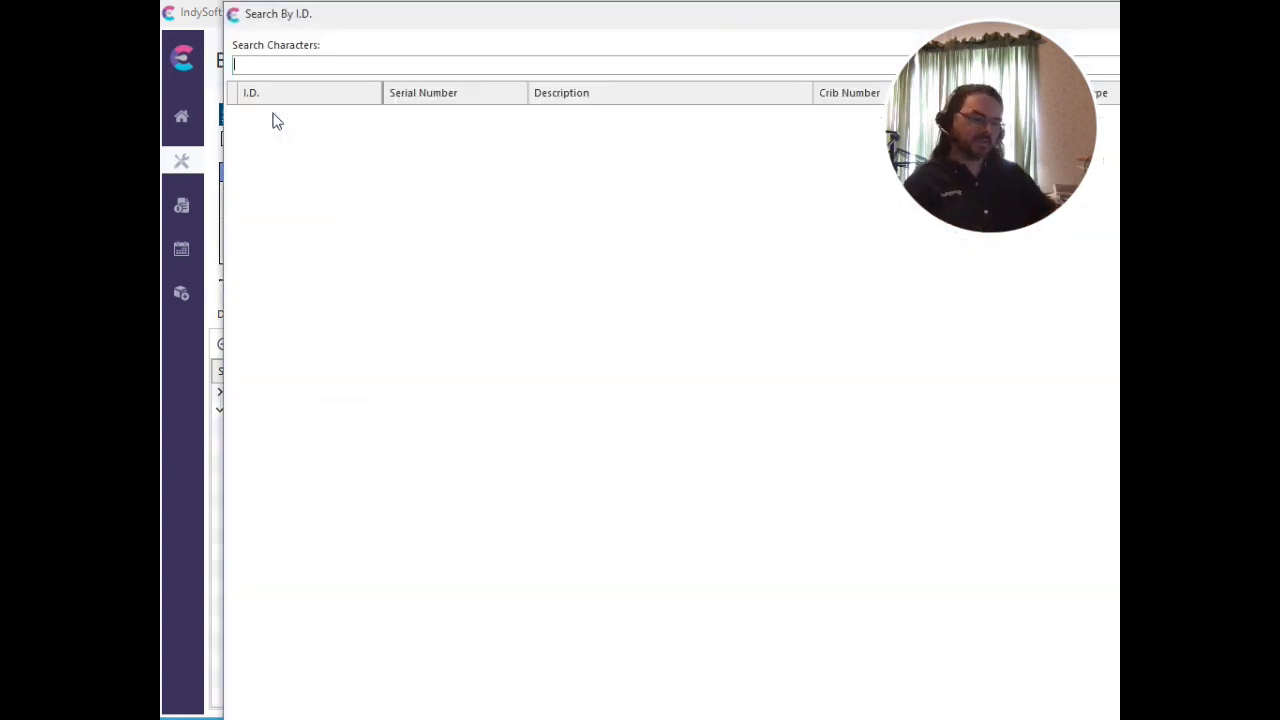
pyautogui.write('pip')
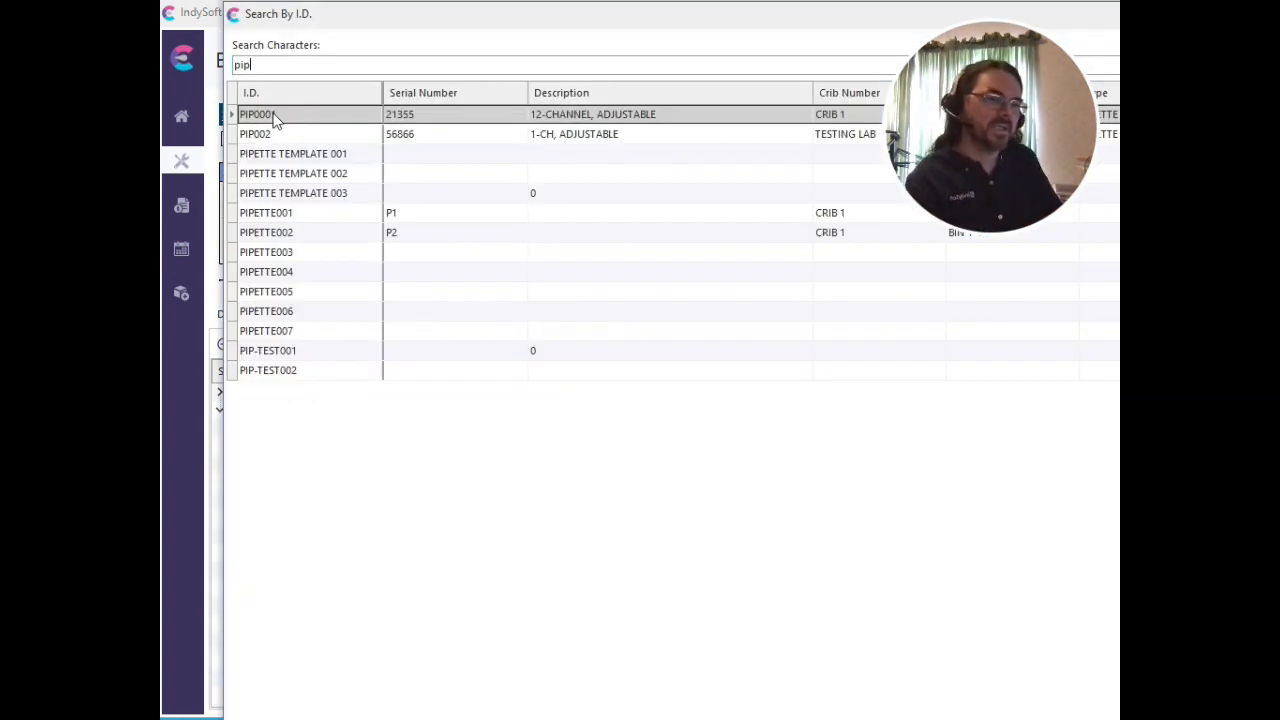
pyautogui.click(268, 217)
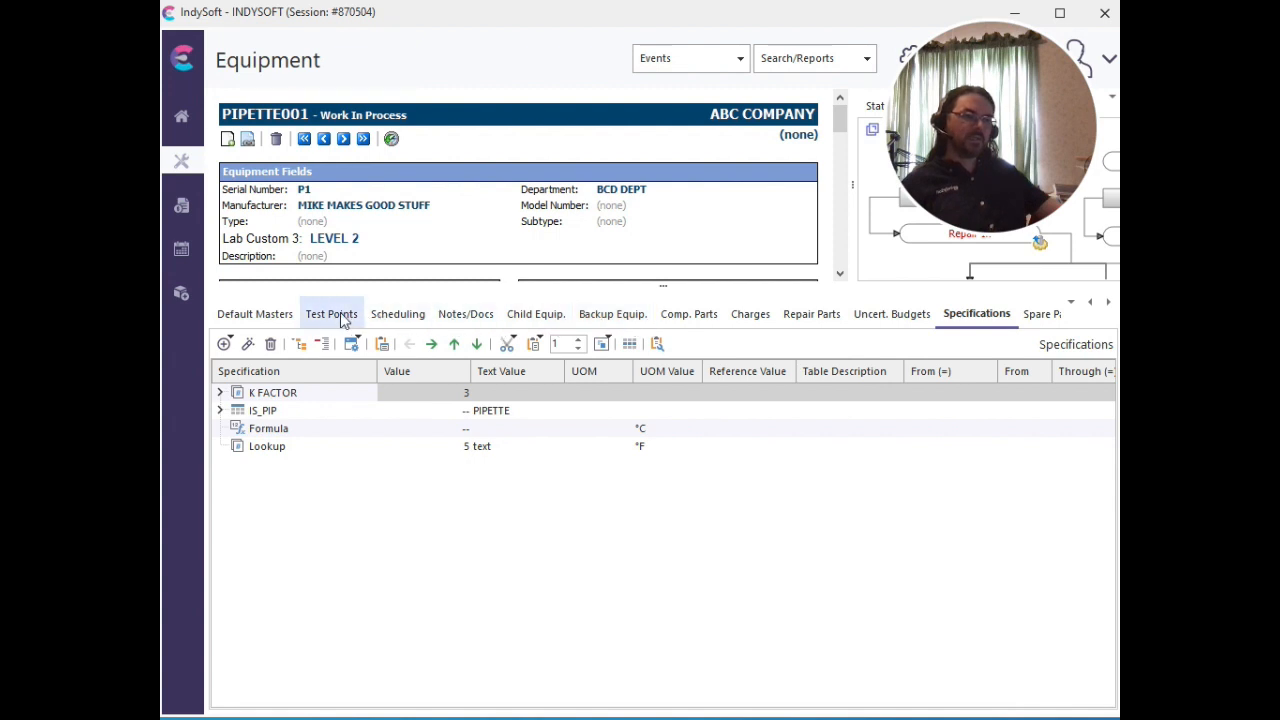
# Display the extended attributes of PIPETTE001, enlarge their area, and examine the Is_Pip entries, including both Number Samples attributes.
pyautogui.click(1090, 301)
pyautogui.click(305, 316)
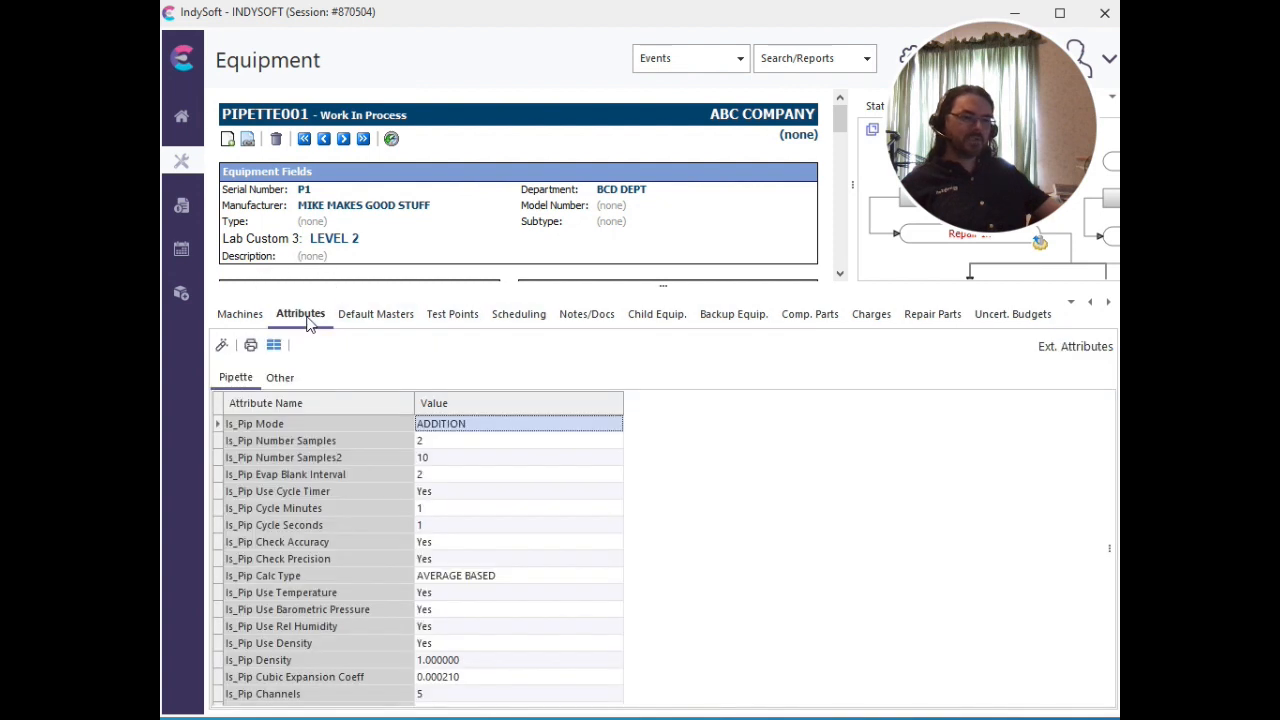
pyautogui.scroll(-1, 350, 430)
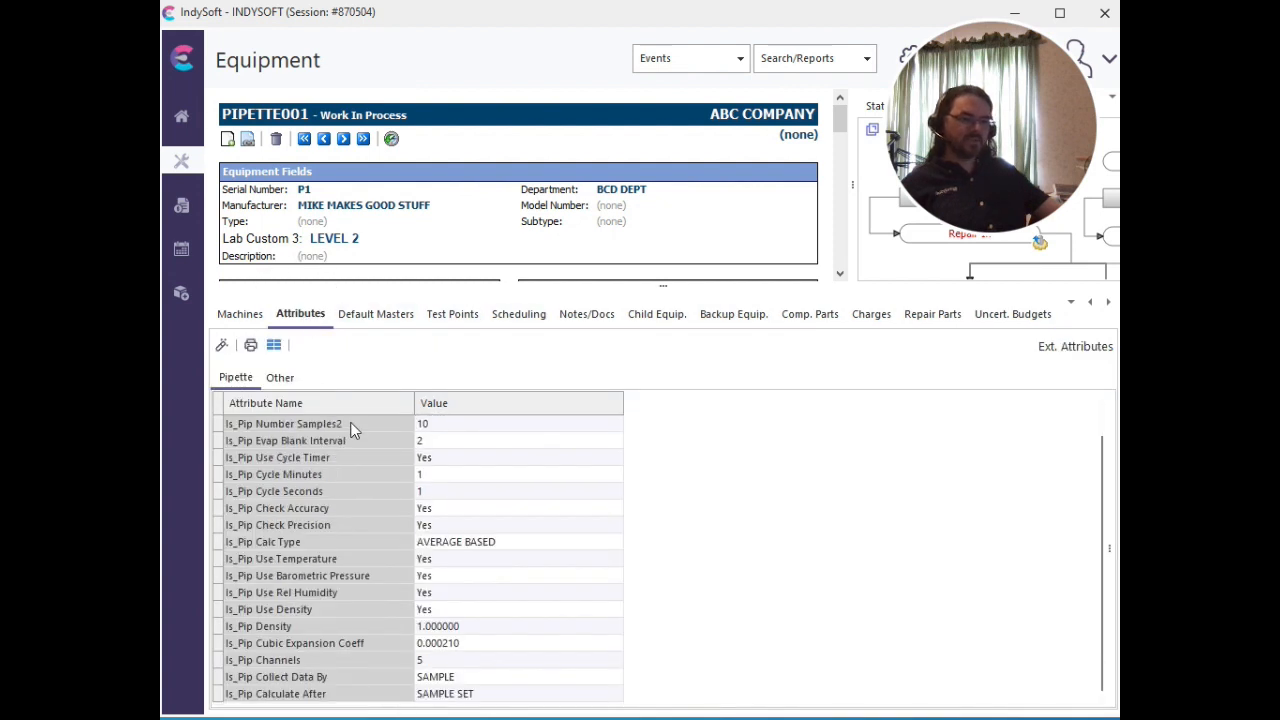
pyautogui.scroll(1, 352, 429)
pyautogui.moveTo(386, 289); pyautogui.dragTo(372, 204)
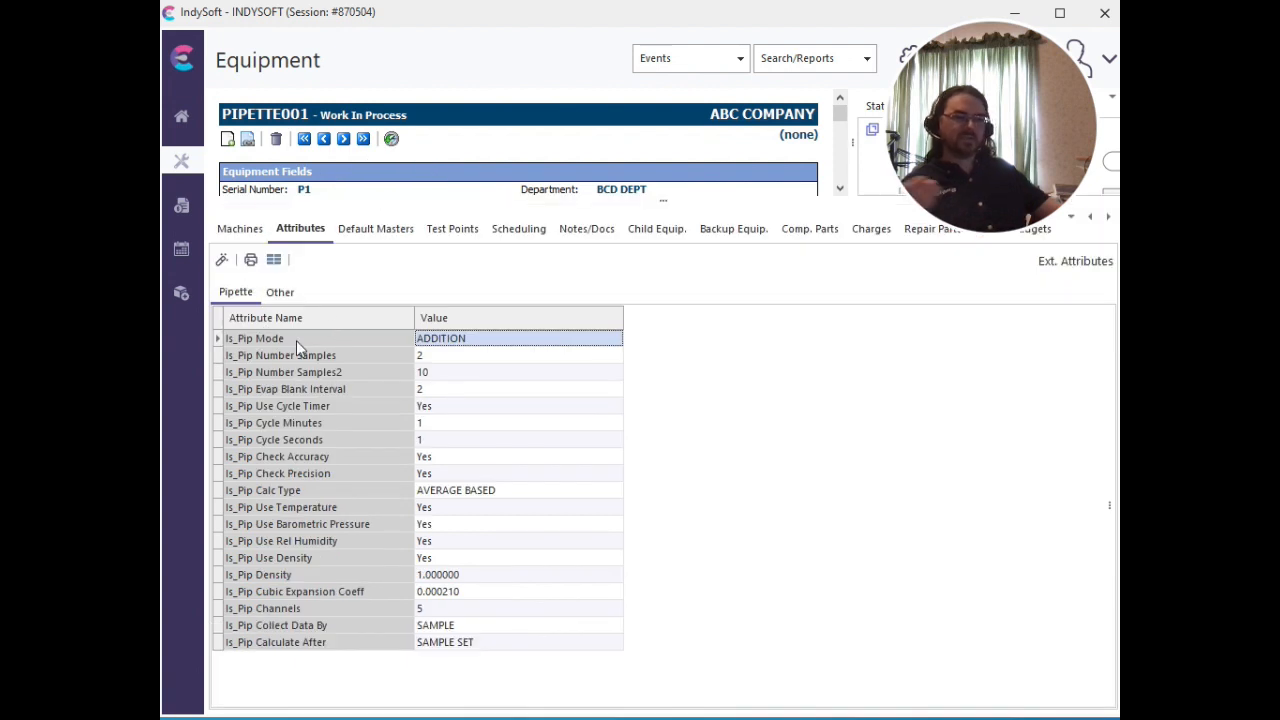
pyautogui.click(356, 356)
pyautogui.click(356, 372)
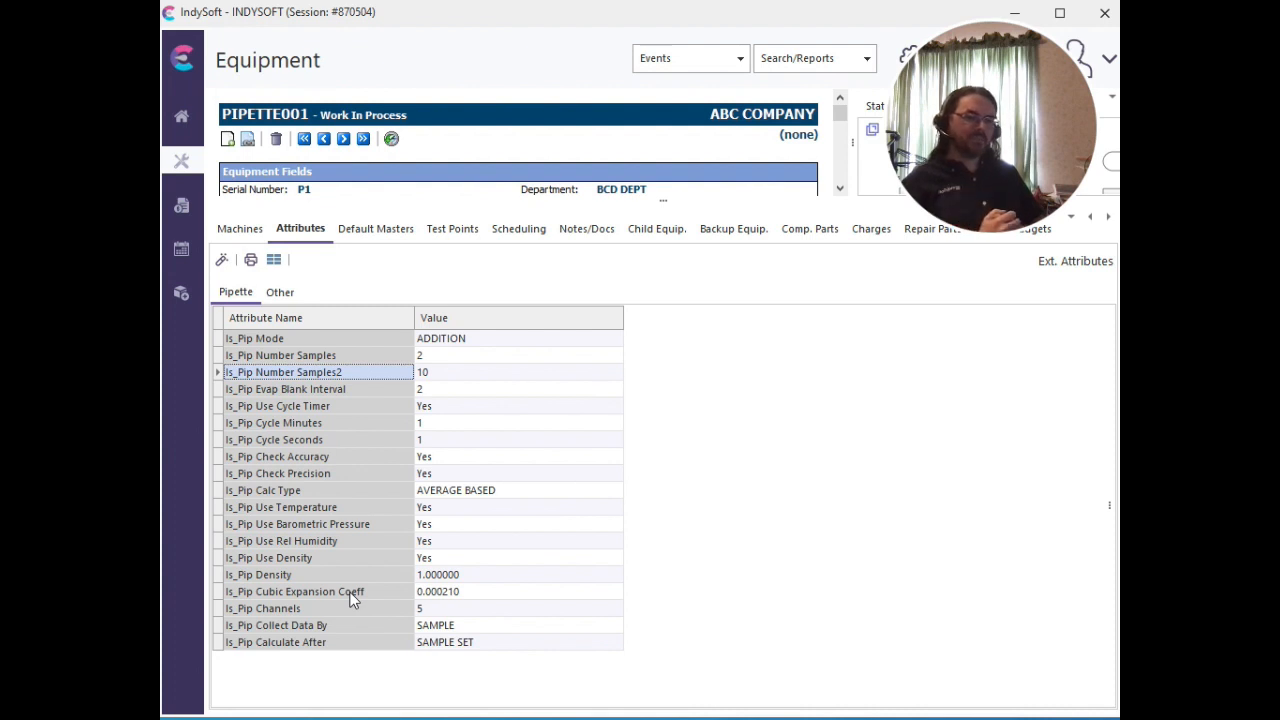
# Search equipment by I.D. for "scale" and open the SCALE001 record to check its extended attributes.
pyautogui.click(281, 120)
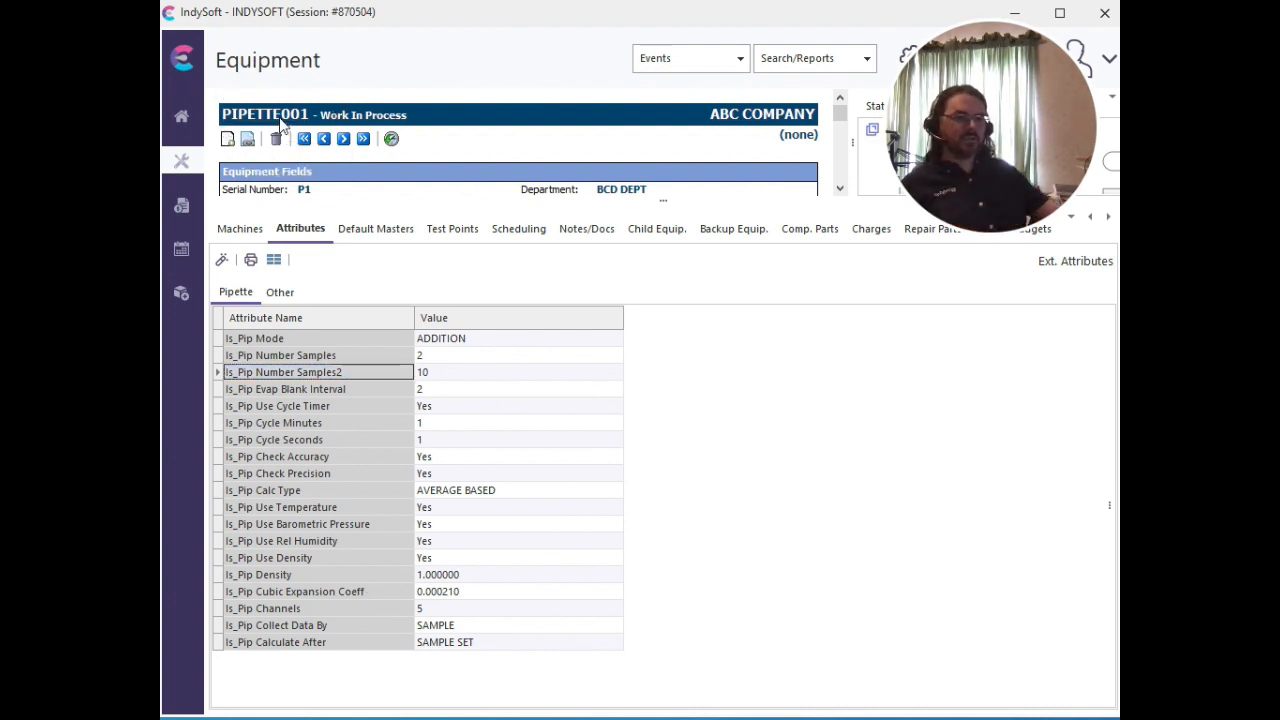
pyautogui.write('scale')
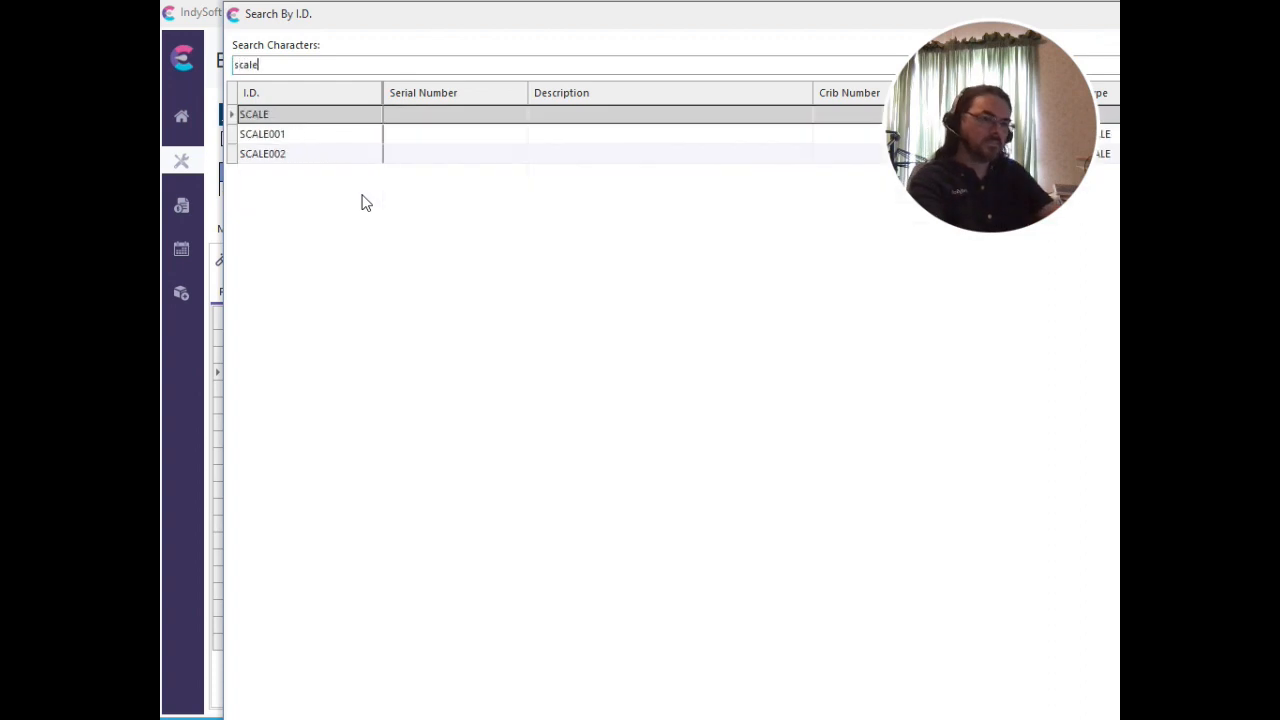
pyautogui.press('Down')
pyautogui.press('Return')
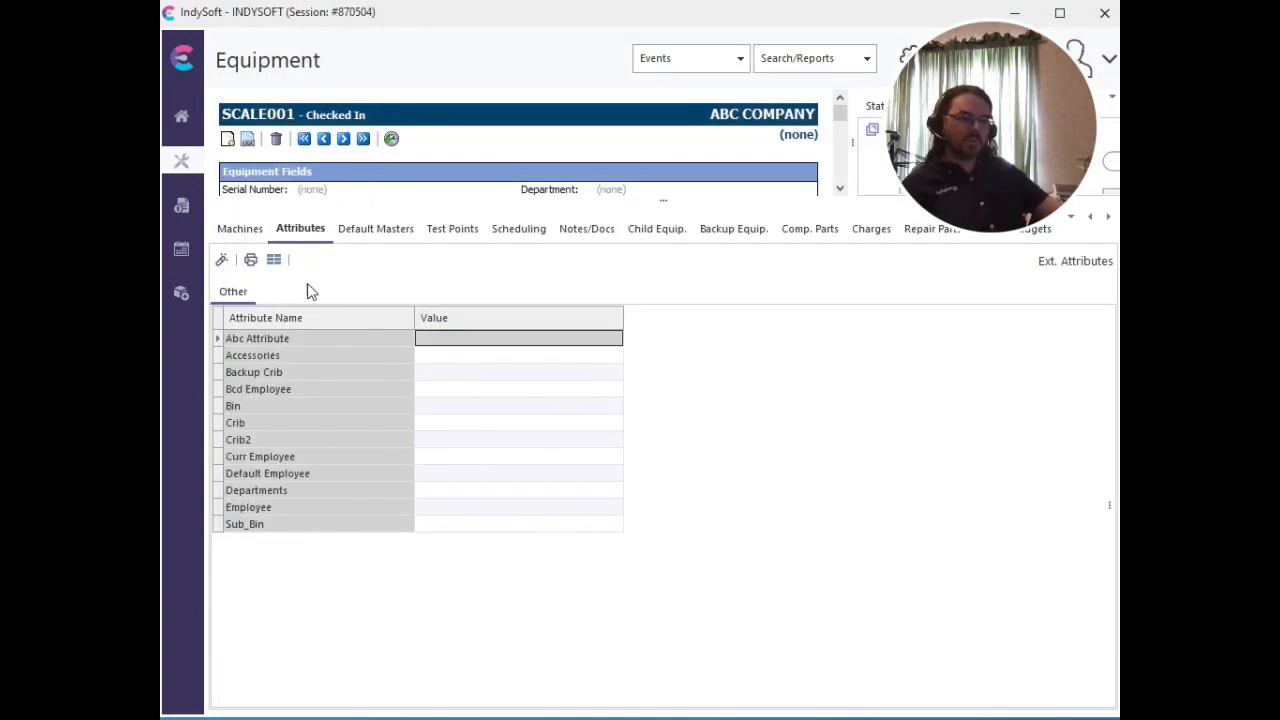
# Search equipment by I.D. for "scal" and open the SCALE record to check its extended attributes.
pyautogui.click(274, 114)
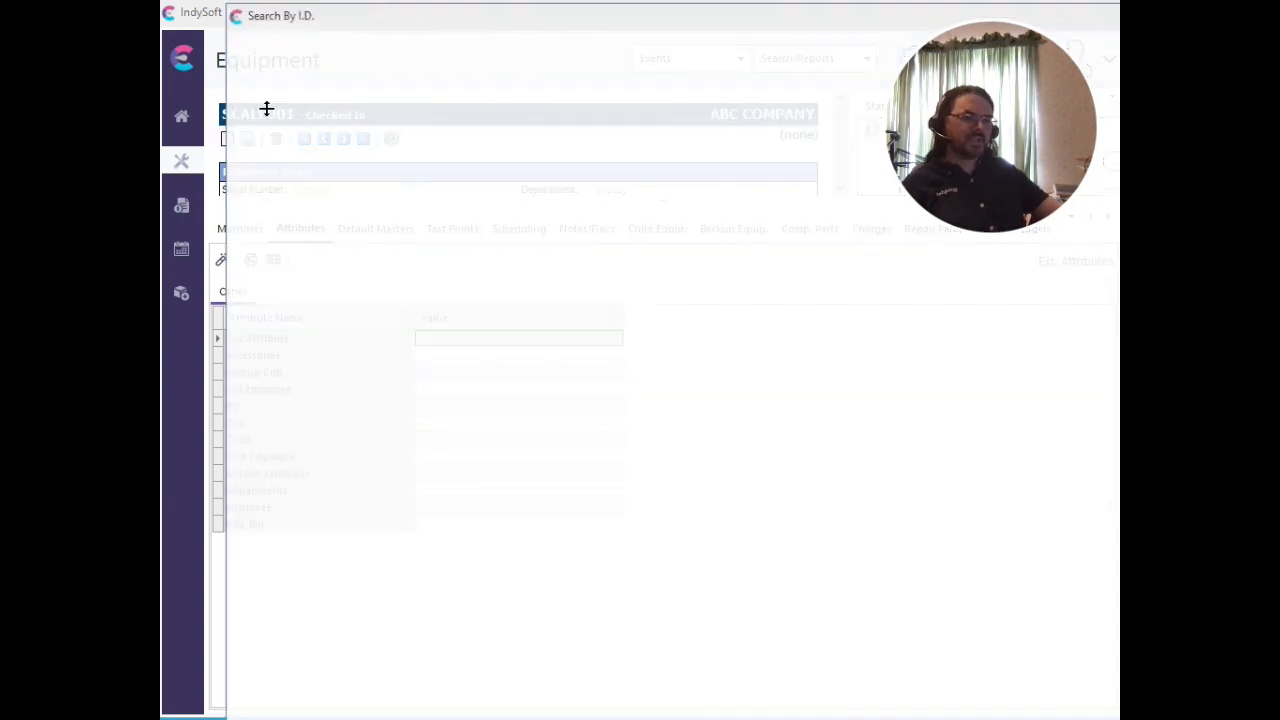
pyautogui.write('sc')
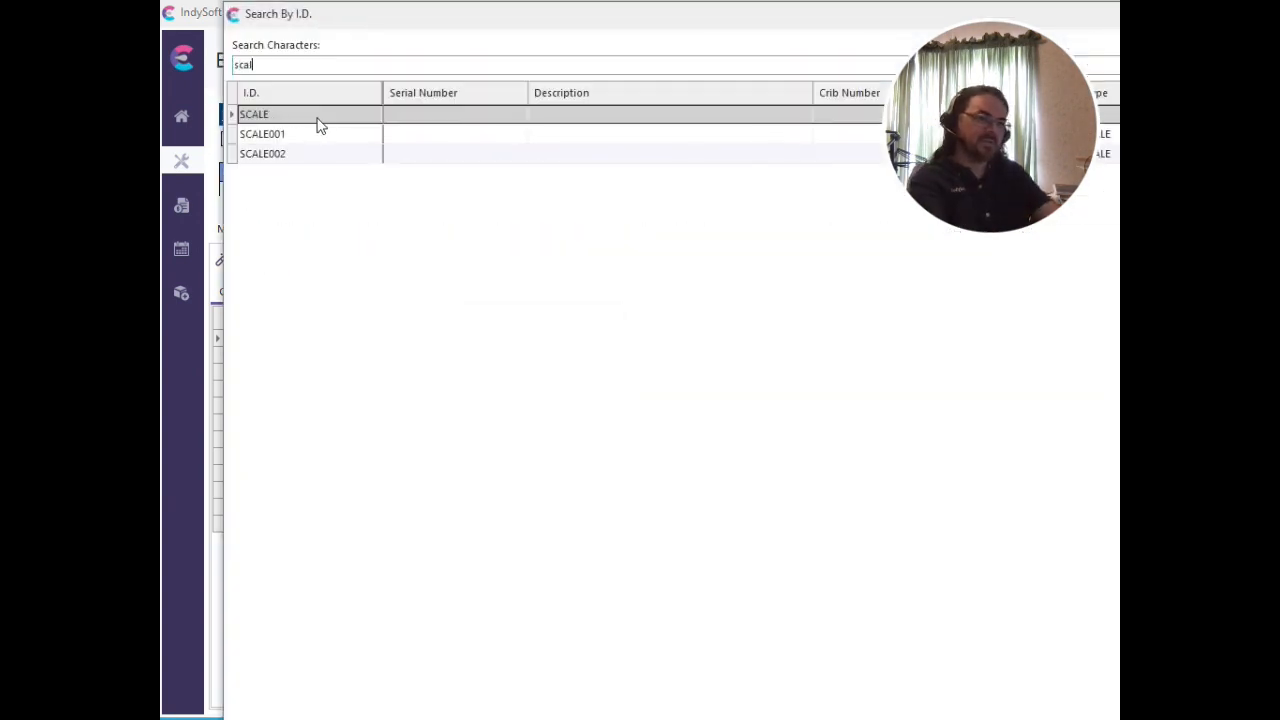
pyautogui.write('al')
pyautogui.doubleClick(318, 116)
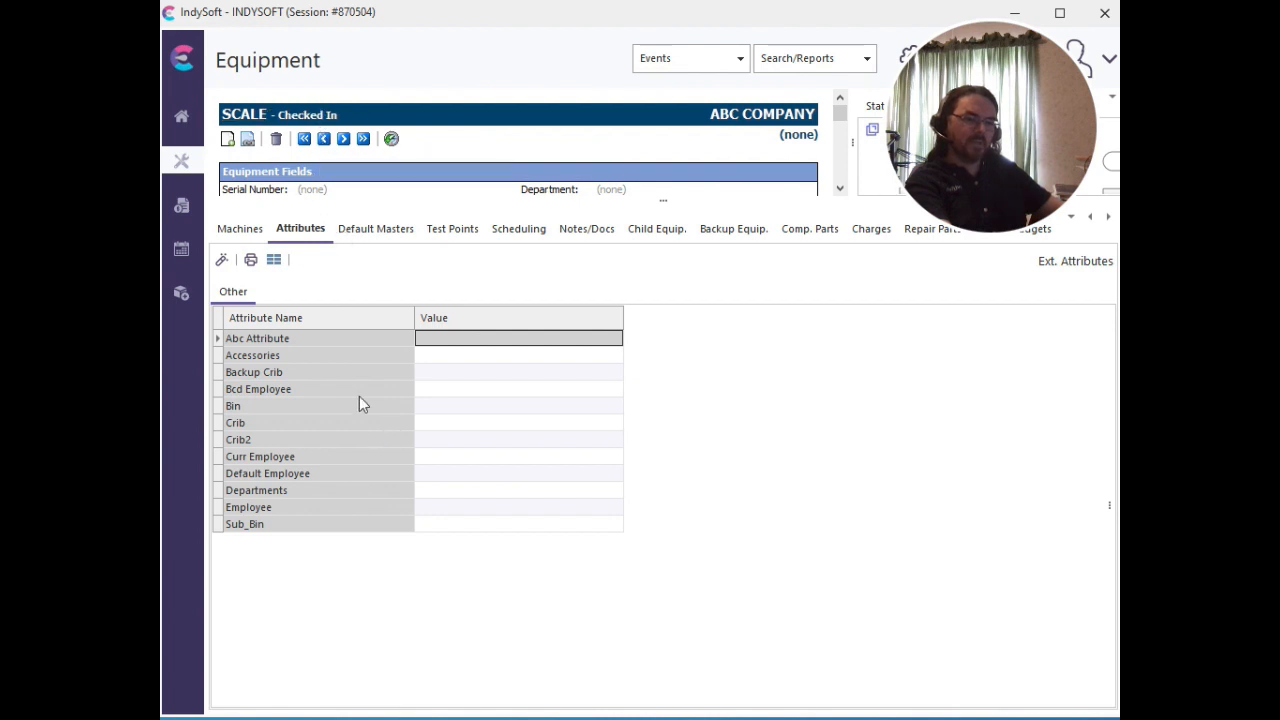
# Advance to the SCALE002 record and examine its Is_Pip Scale attributes, including Autocommit, Baud, Data_Bits and Unit.
pyautogui.click(344, 138)
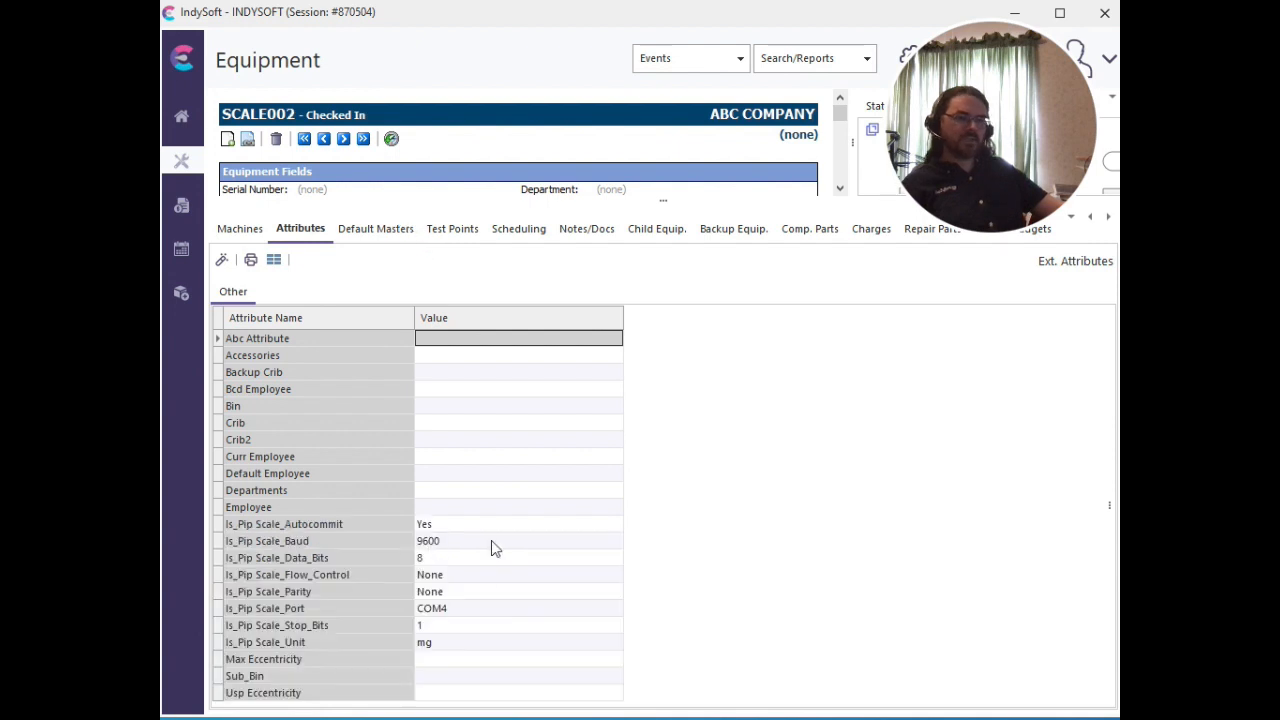
pyautogui.click(468, 528)
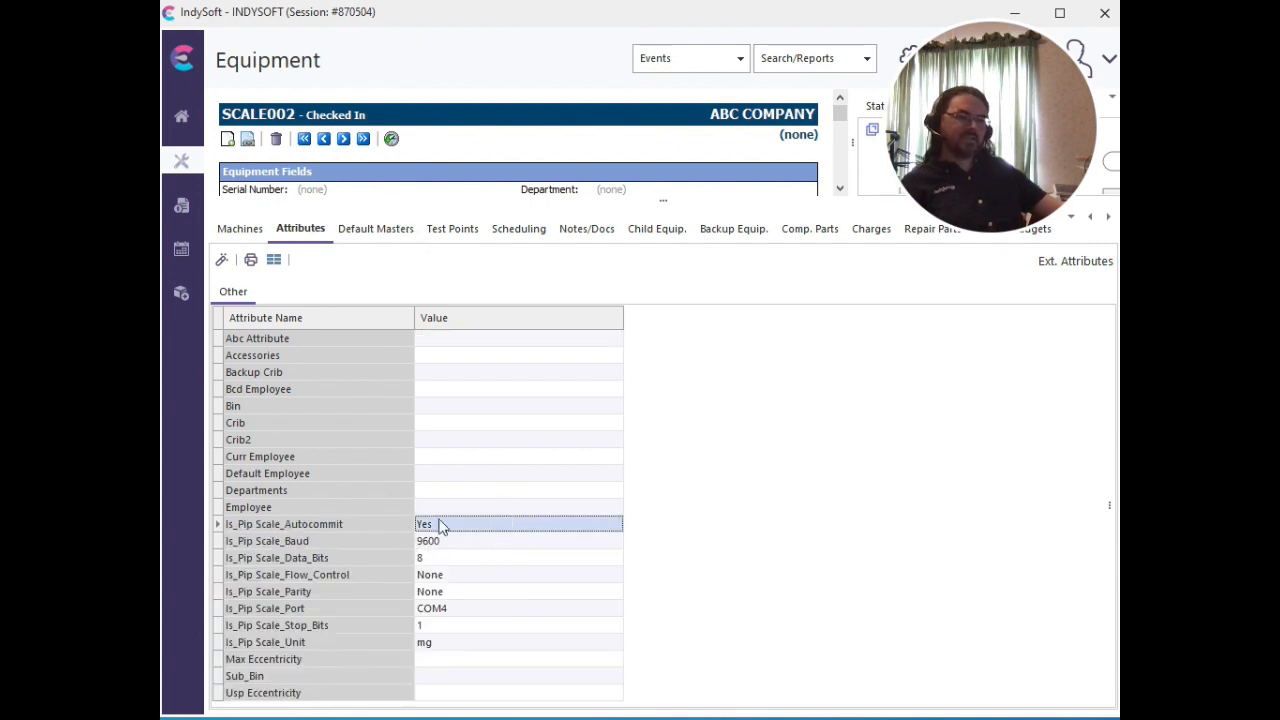
pyautogui.click(459, 543)
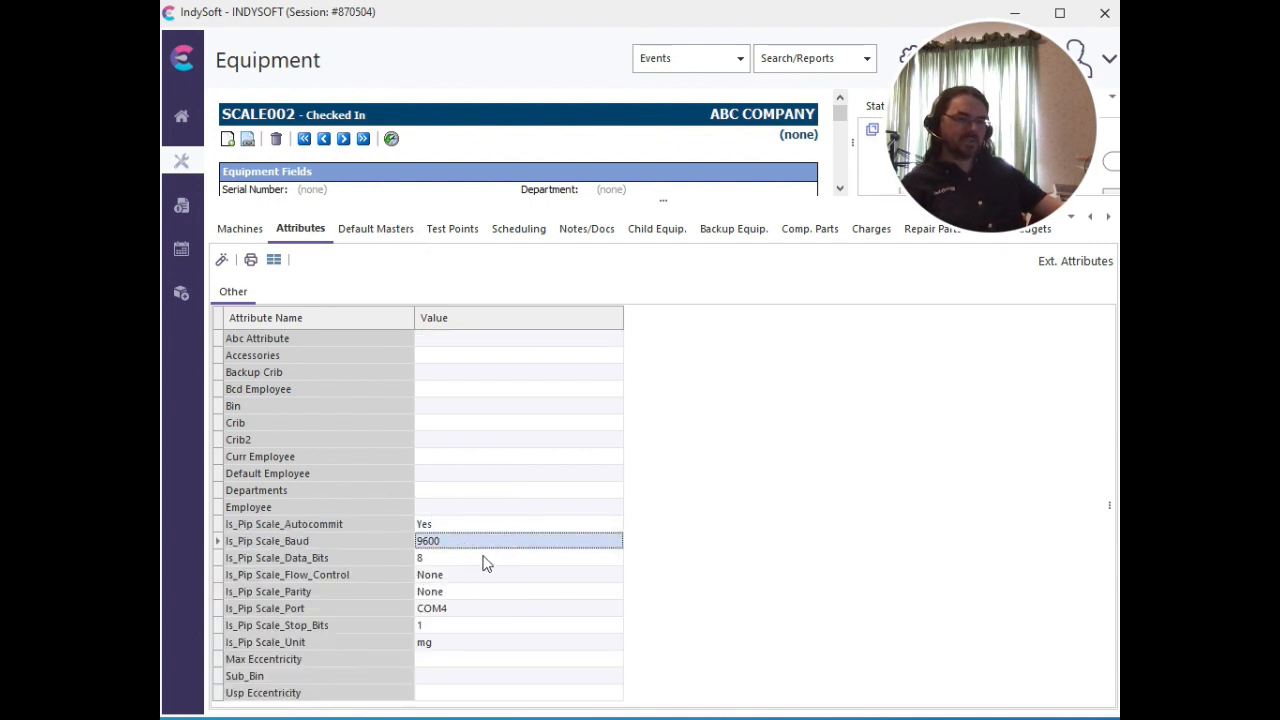
pyautogui.click(481, 559)
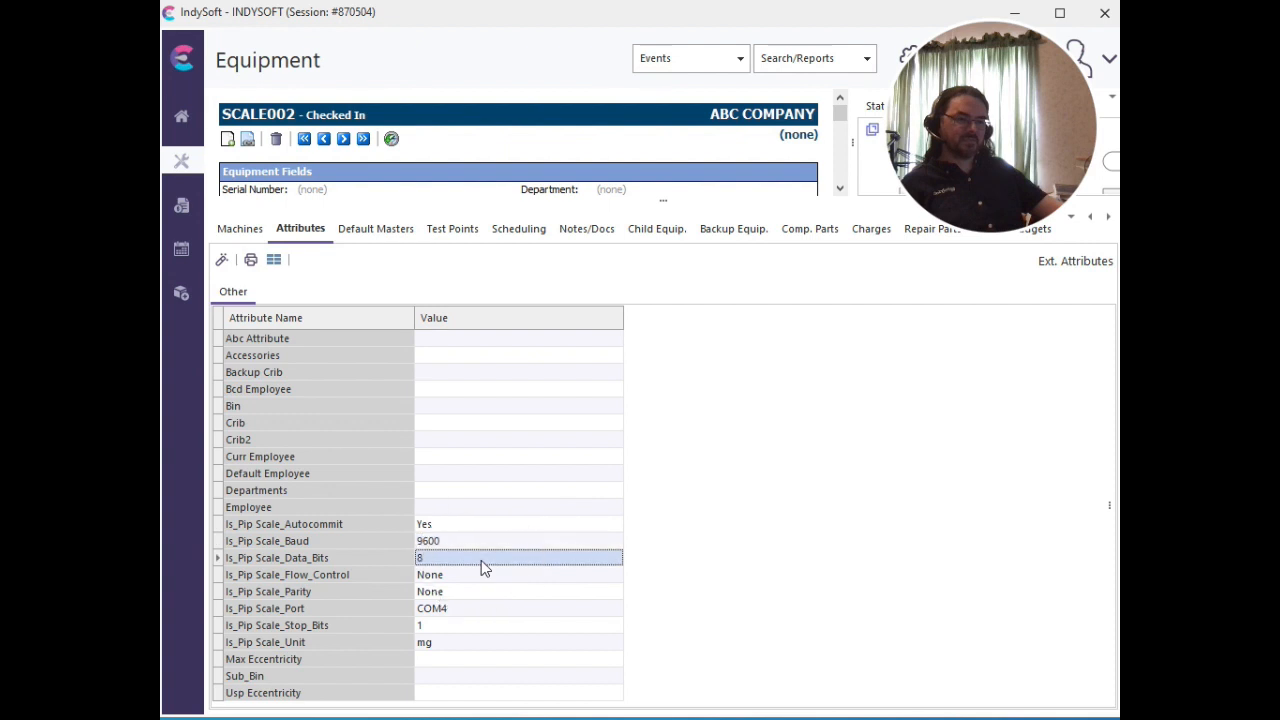
pyautogui.click(448, 646)
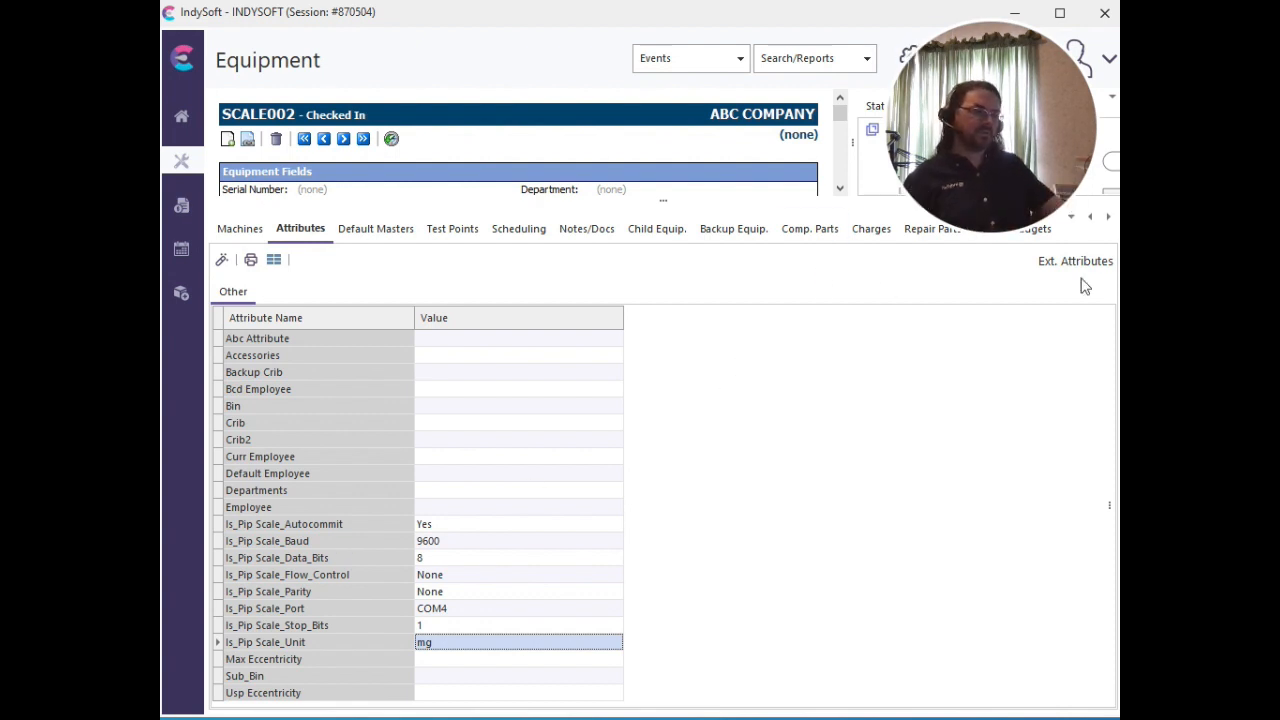
# Display the specifications of SCALE002 with the IS_PIP table expanded and RESOLUTION collapsed, reducing the lower area's height.
pyautogui.click(1107, 218)
pyautogui.moveTo(660, 200); pyautogui.dragTo(652, 274)
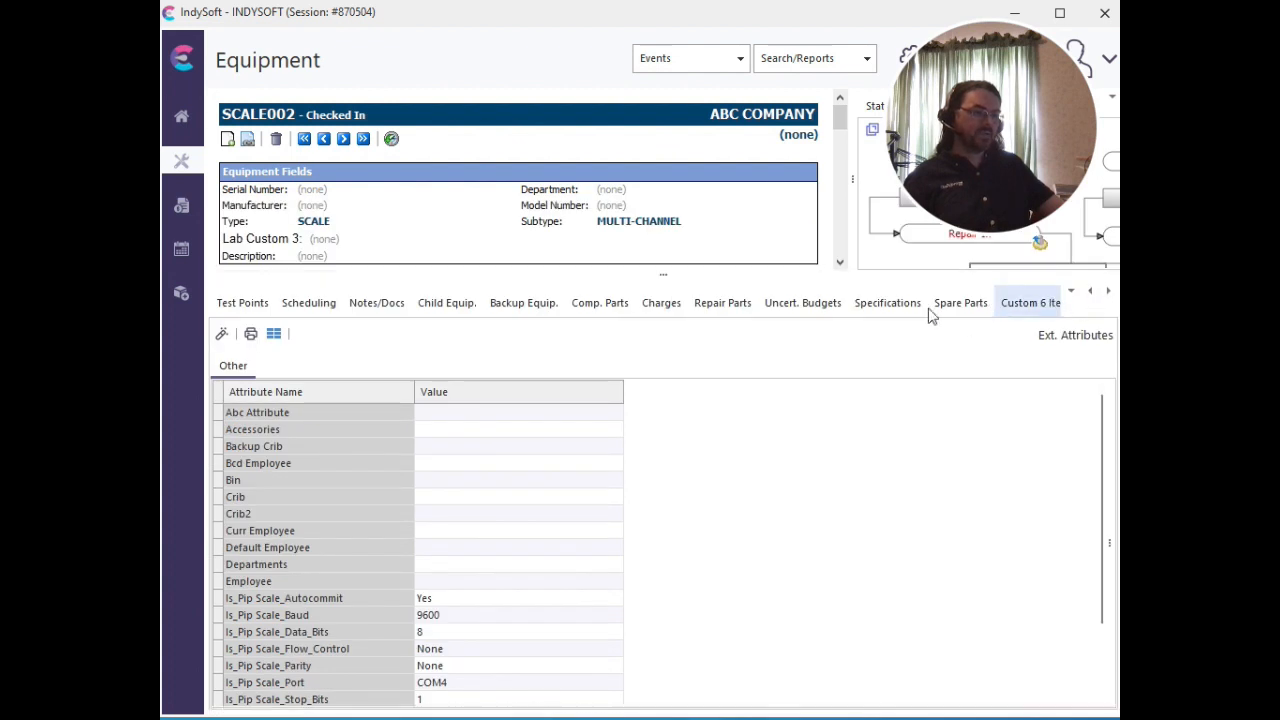
pyautogui.click(887, 302)
pyautogui.click(220, 417)
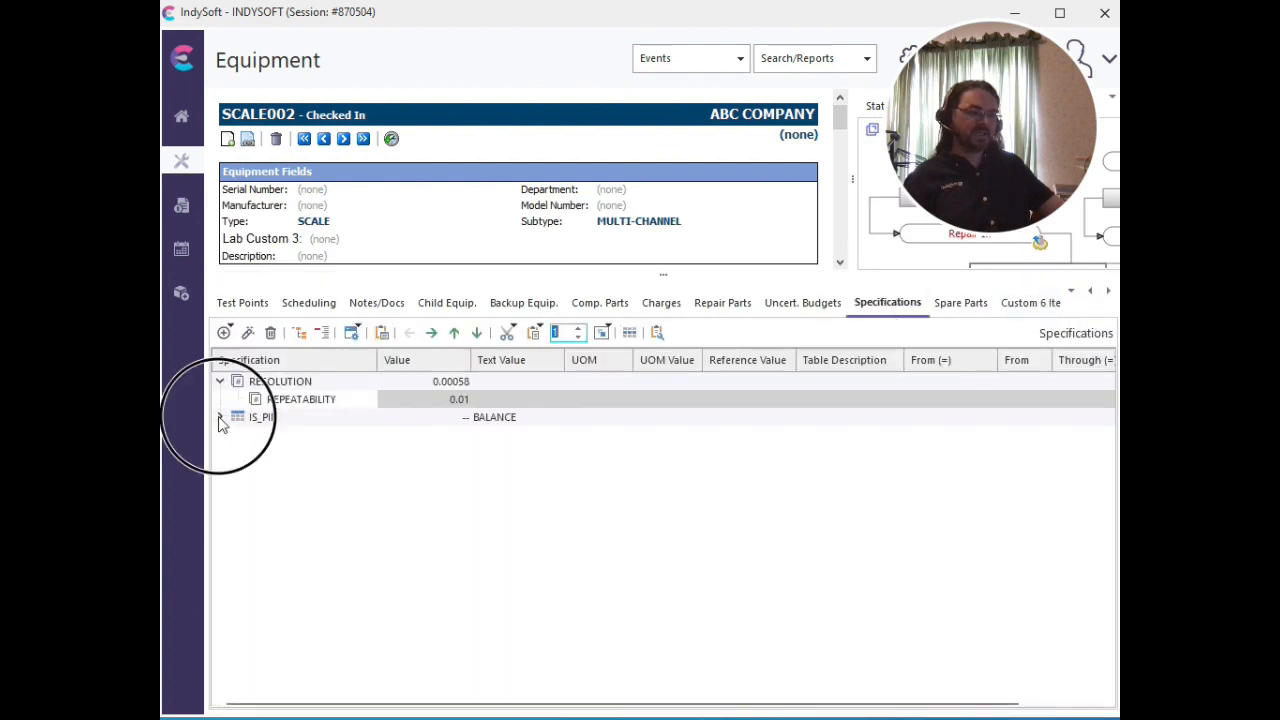
pyautogui.click(220, 382)
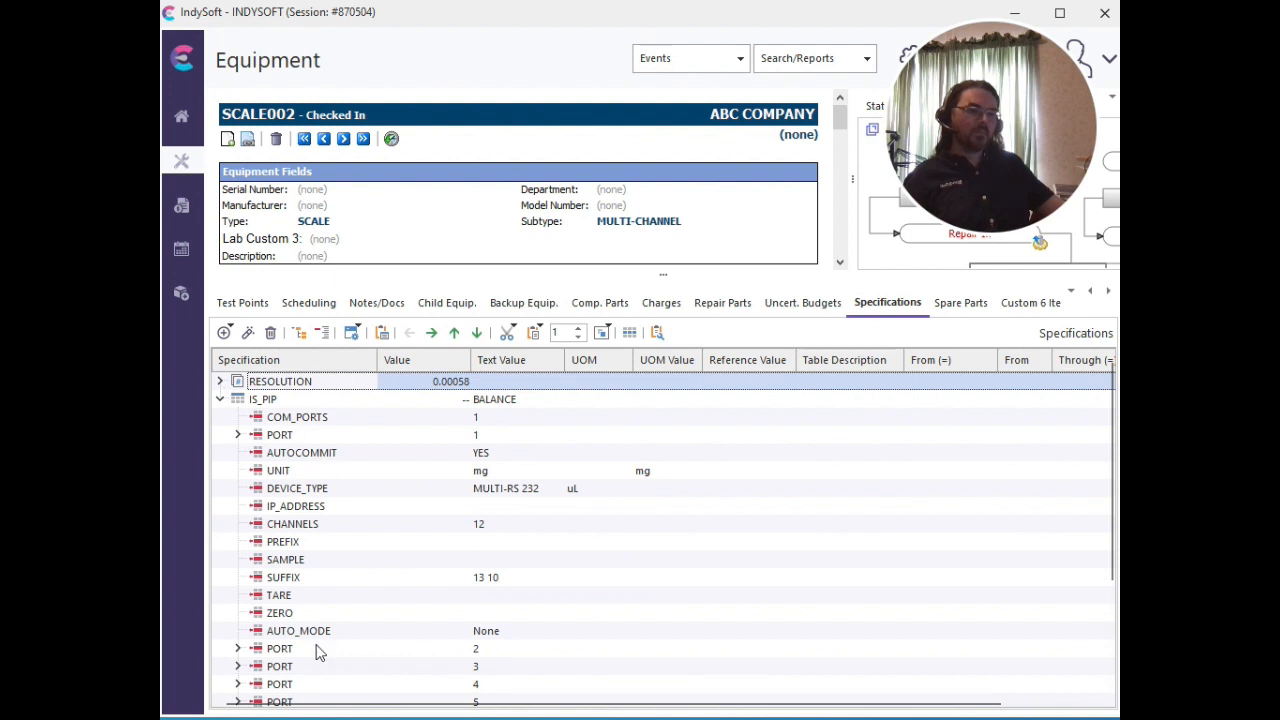
# Examine the PORT 1 to 4 entries, AUTOCOMMIT and DEVICE_TYPE in the IS_PIP table of SCALE002.
pyautogui.click(288, 437)
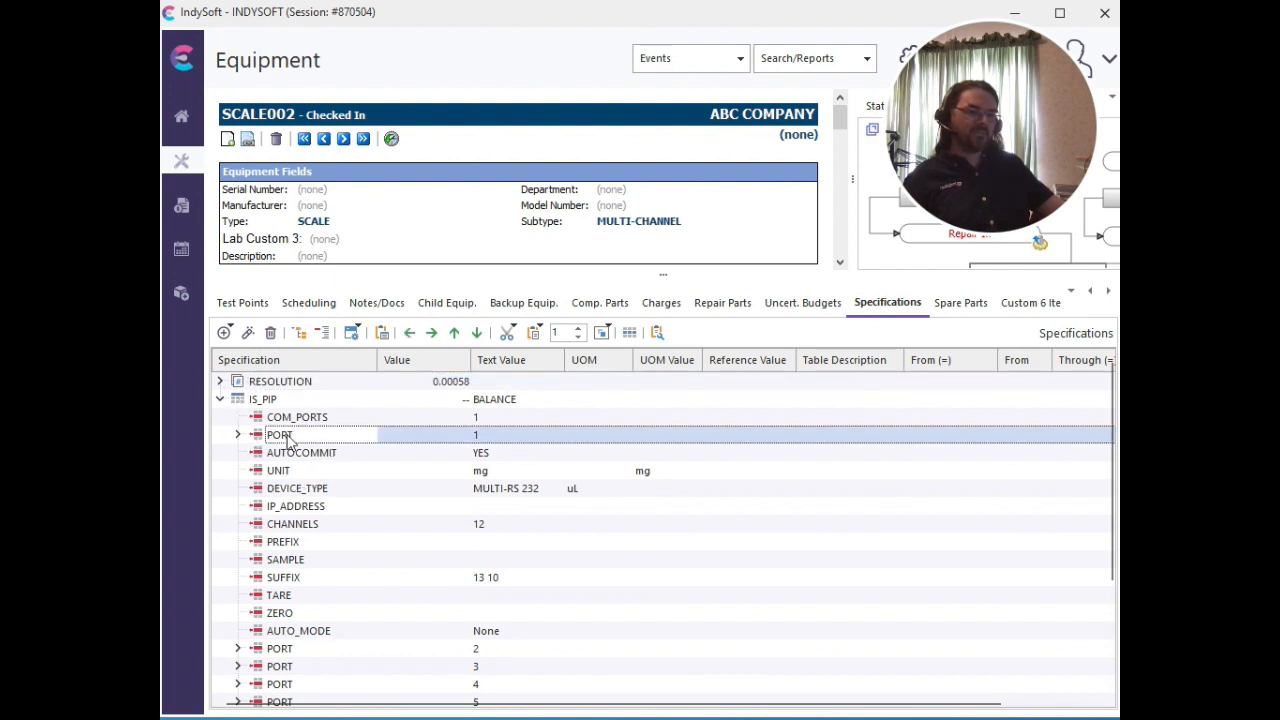
pyautogui.click(274, 651)
pyautogui.click(275, 670)
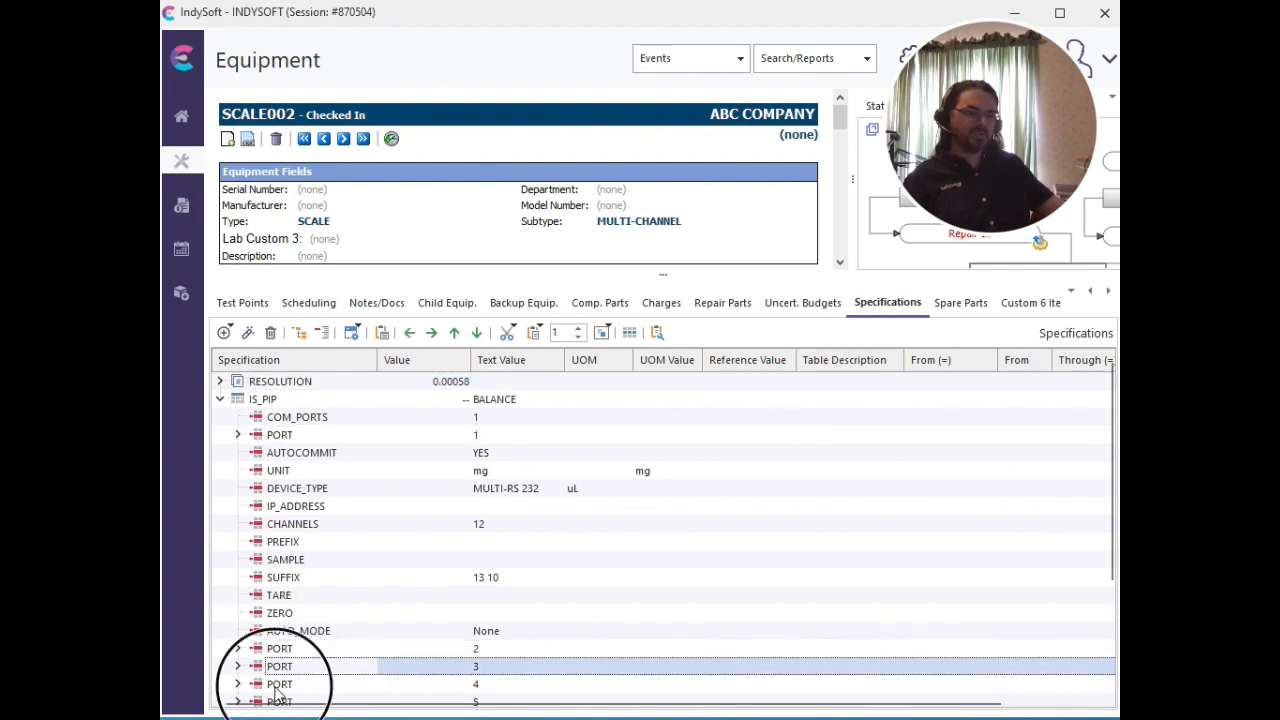
pyautogui.click(276, 687)
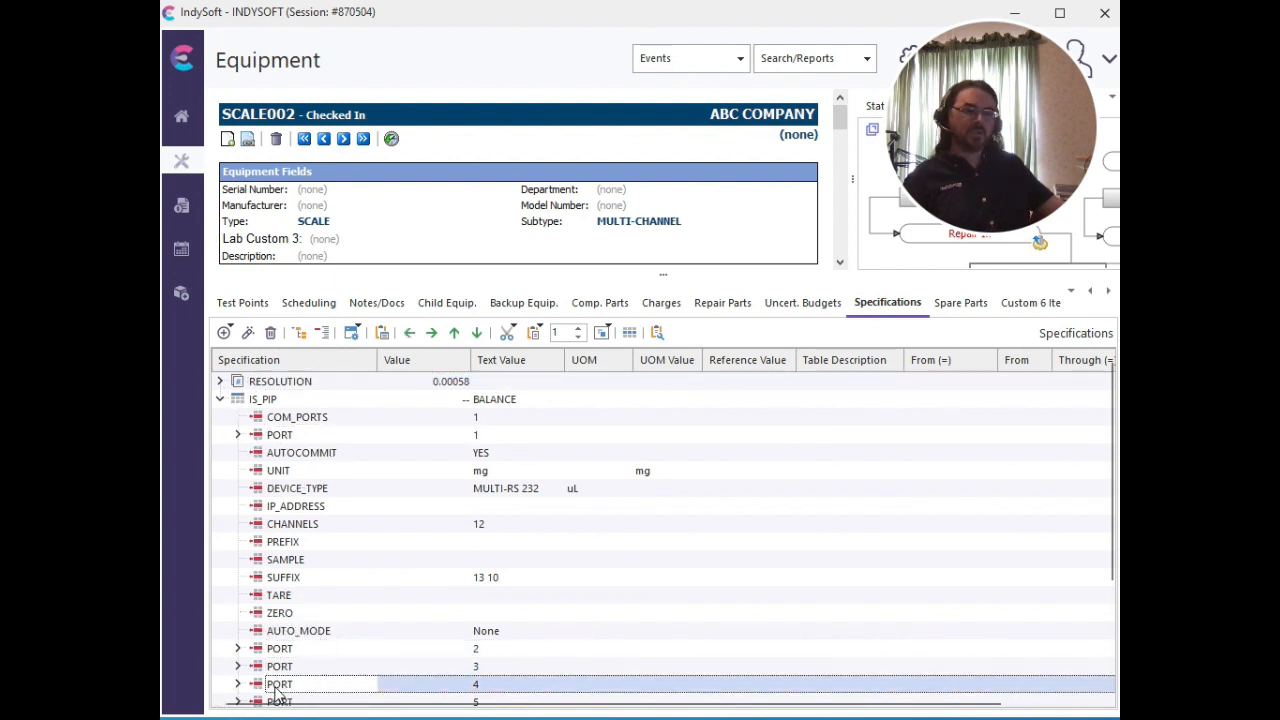
pyautogui.click(500, 435)
pyautogui.click(487, 650)
pyautogui.click(487, 668)
pyautogui.click(490, 686)
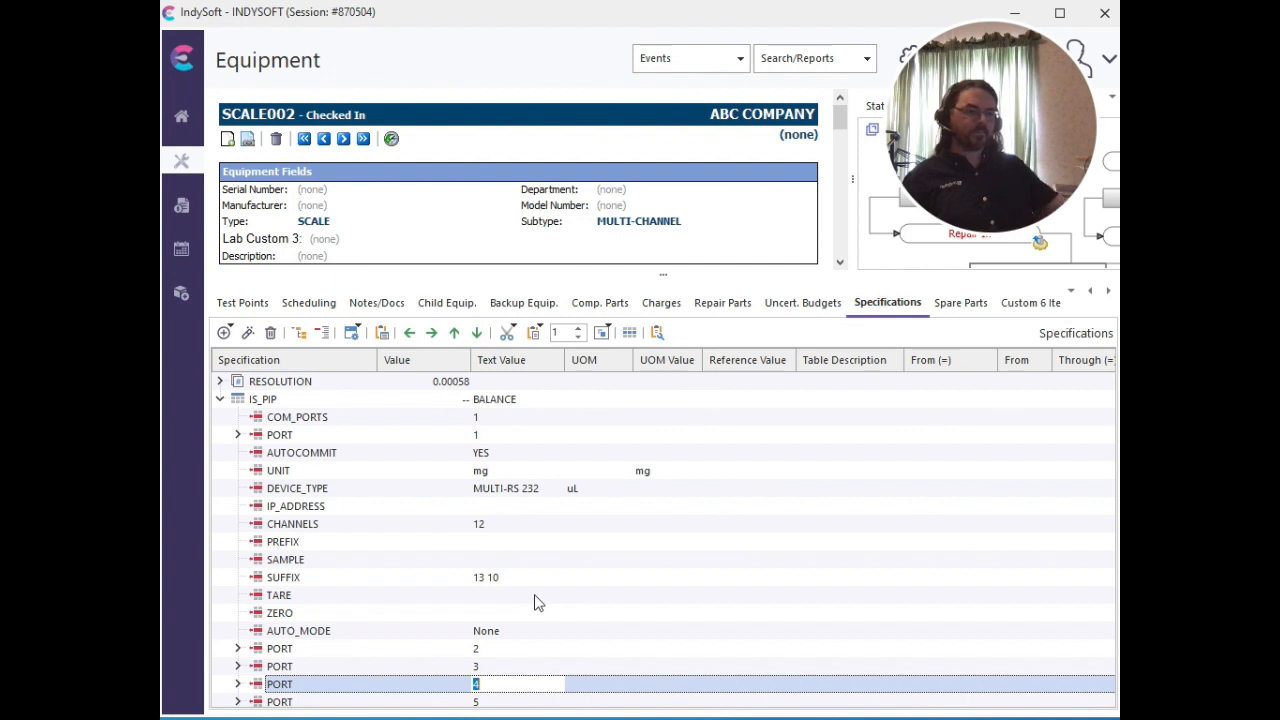
pyautogui.click(490, 453)
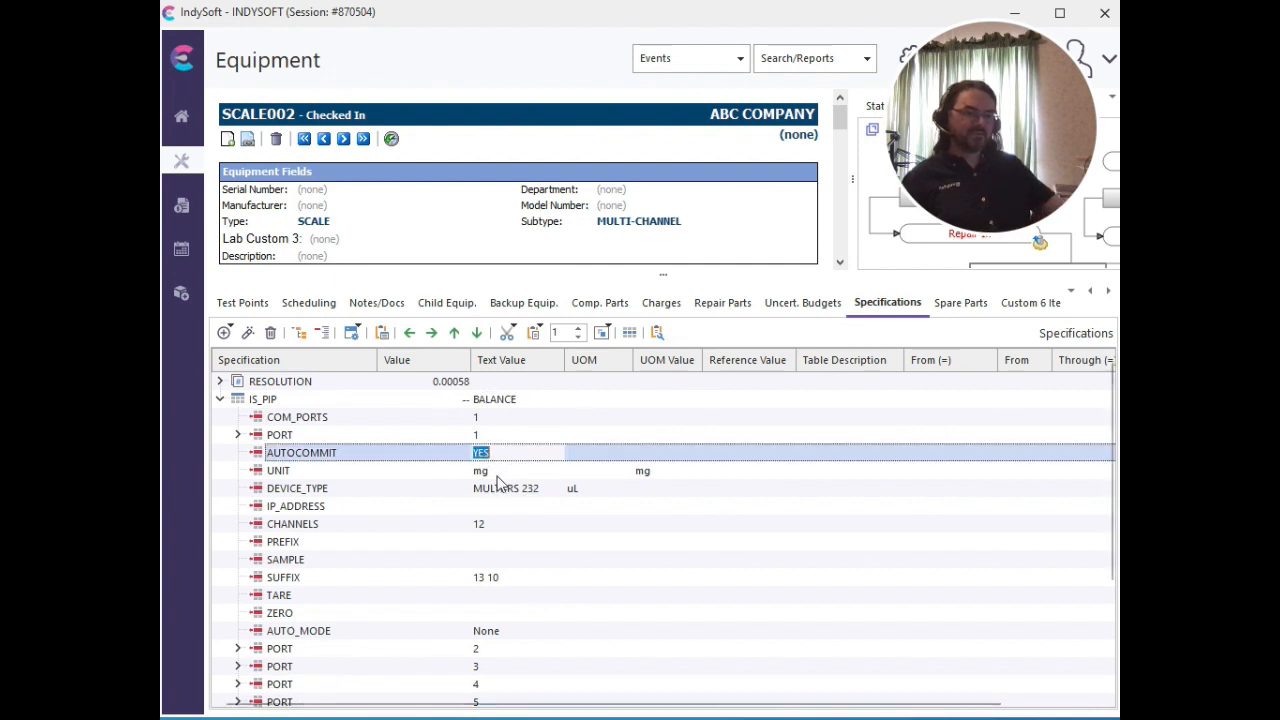
pyautogui.click(510, 490)
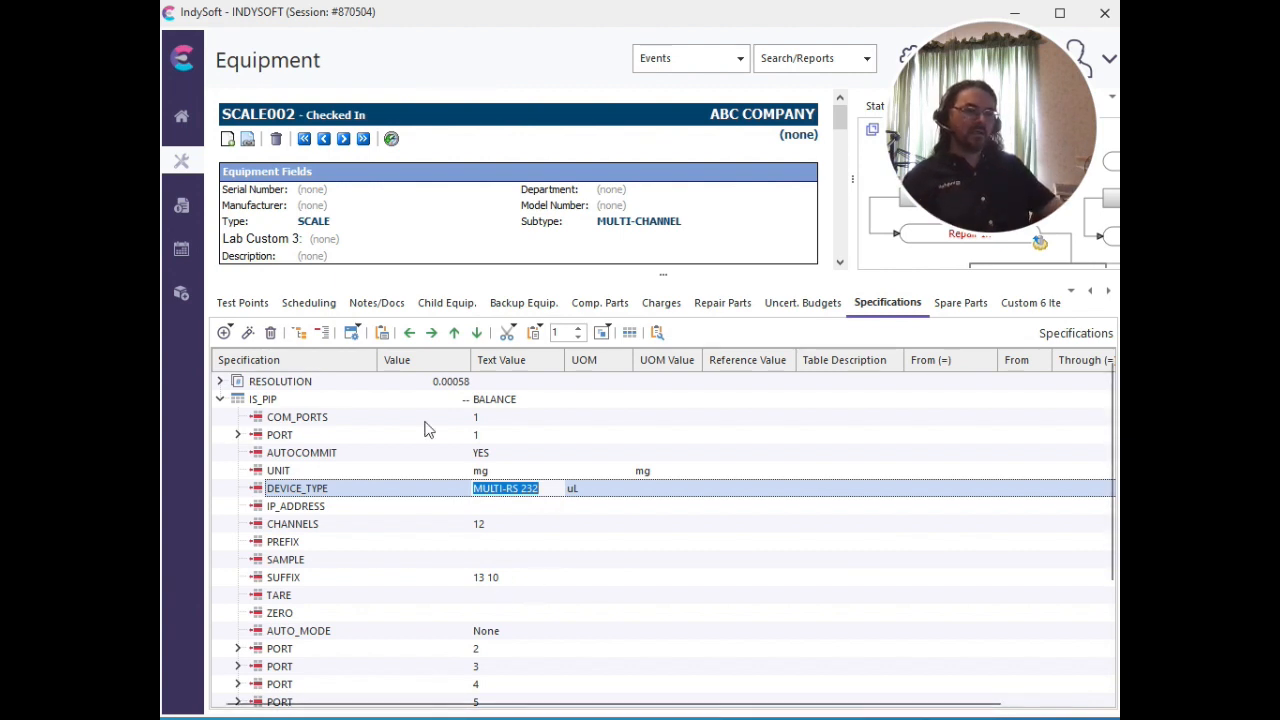
# Search equipment by I.D. for "pip" and reopen the PIPETTE001 record.
pyautogui.click(275, 117)
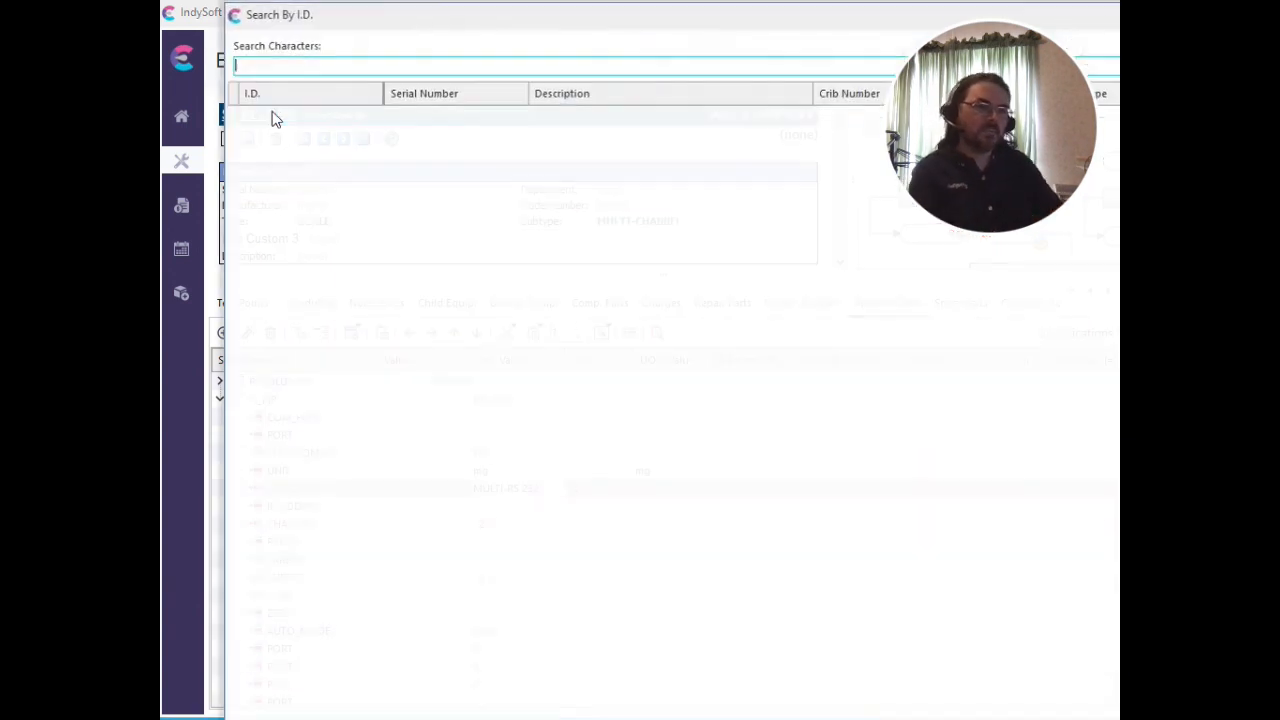
pyautogui.write('pip')
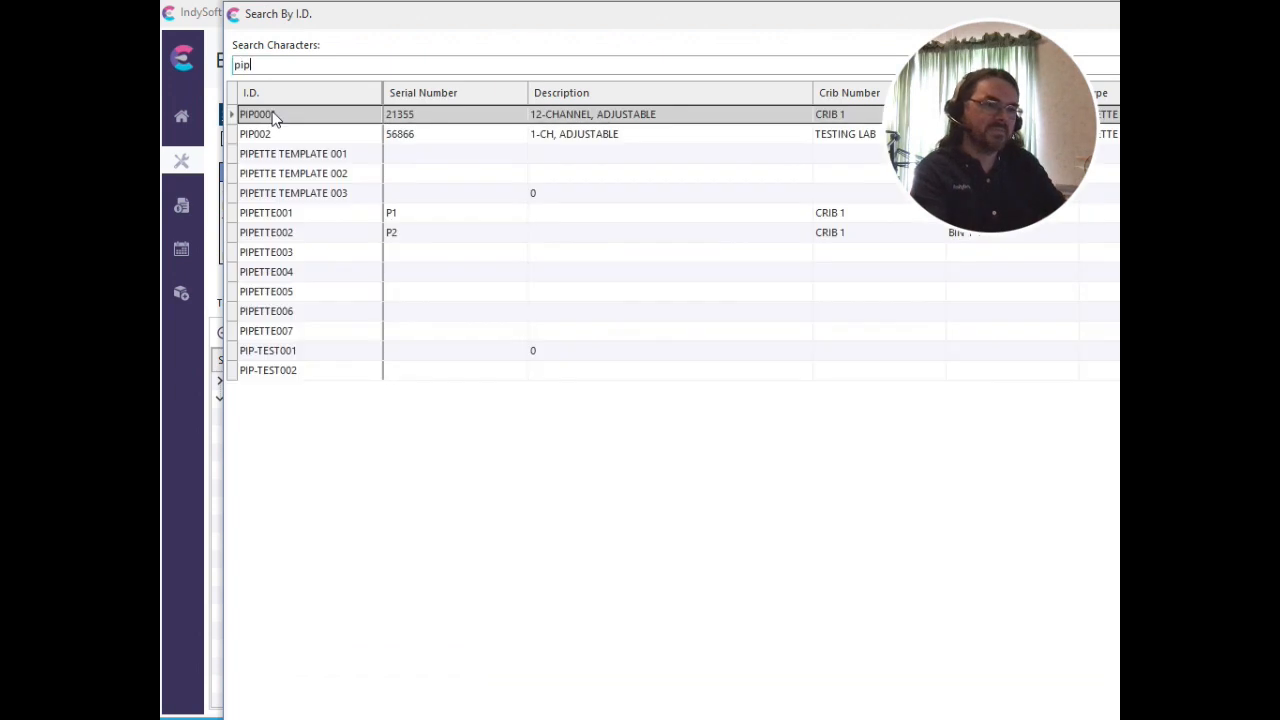
pyautogui.click(301, 219)
pyautogui.doubleClick(303, 222)
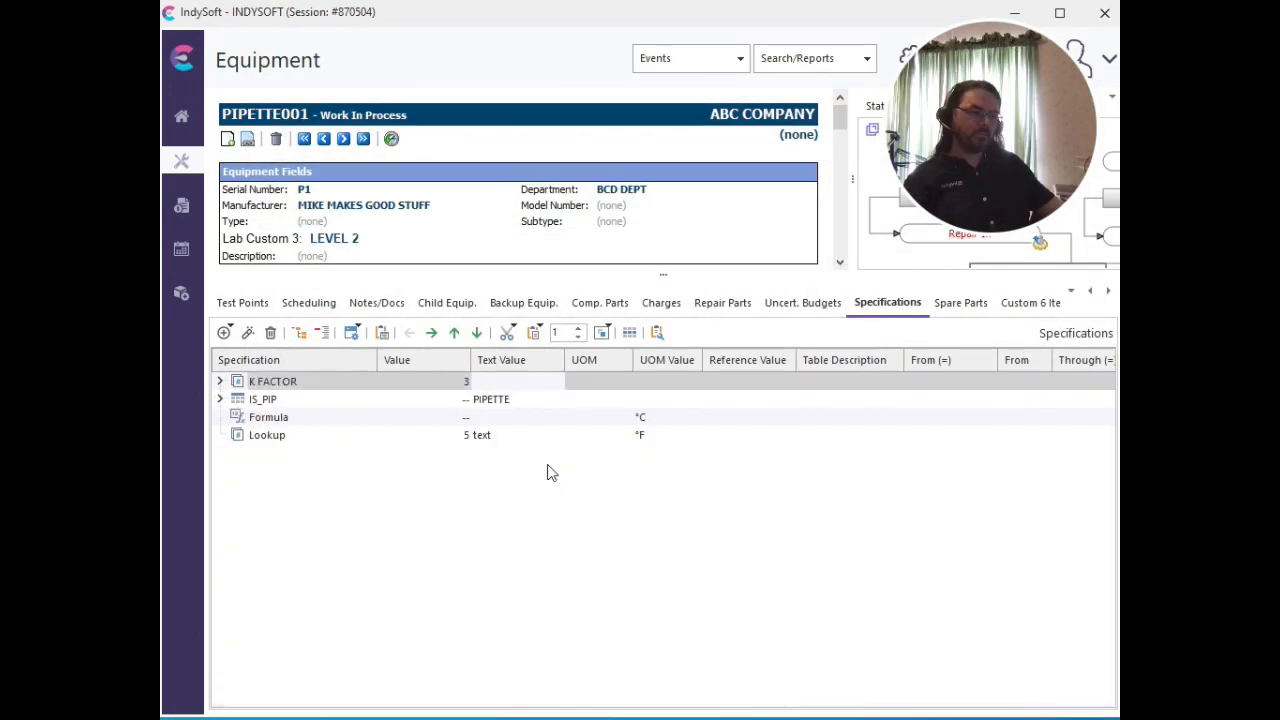
# Expand the IS_PIP table of PIPETTE001 and examine all of its pipette settings.
pyautogui.click(221, 400)
pyautogui.scroll(-3, 351, 443)
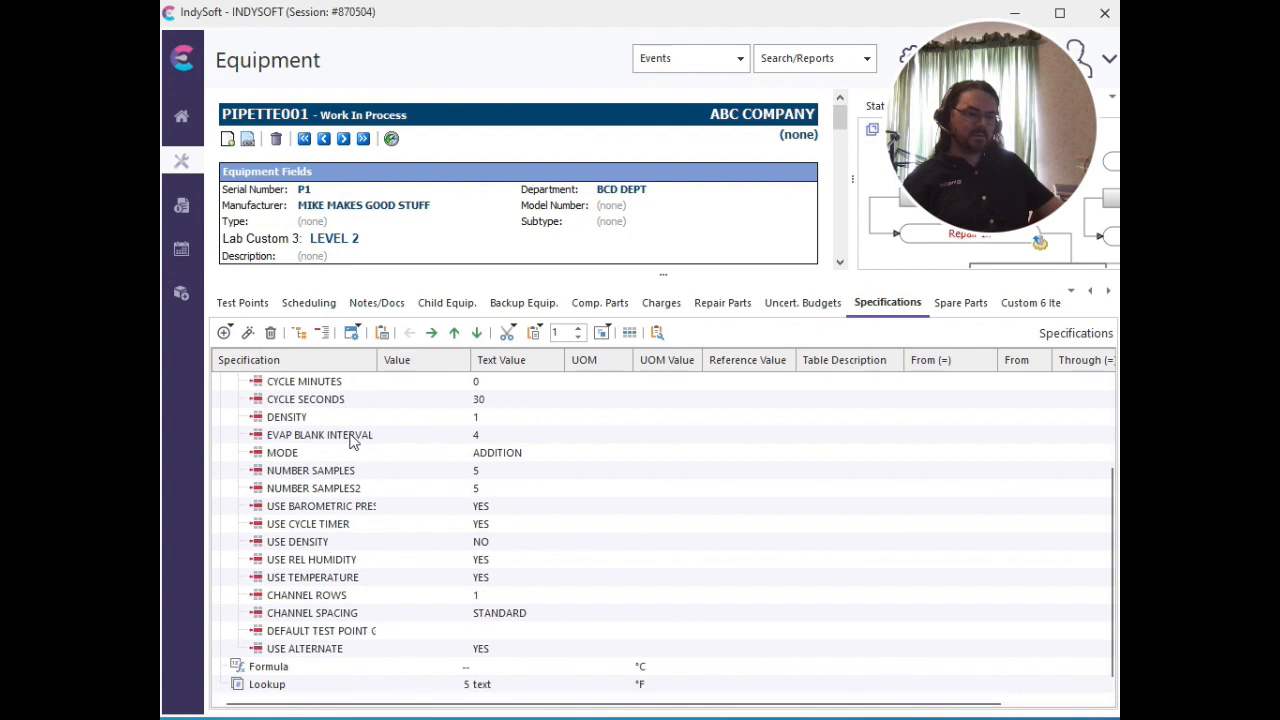
pyautogui.scroll(1, 352, 443)
pyautogui.scroll(1, 351, 443)
pyautogui.scroll(-2, 351, 443)
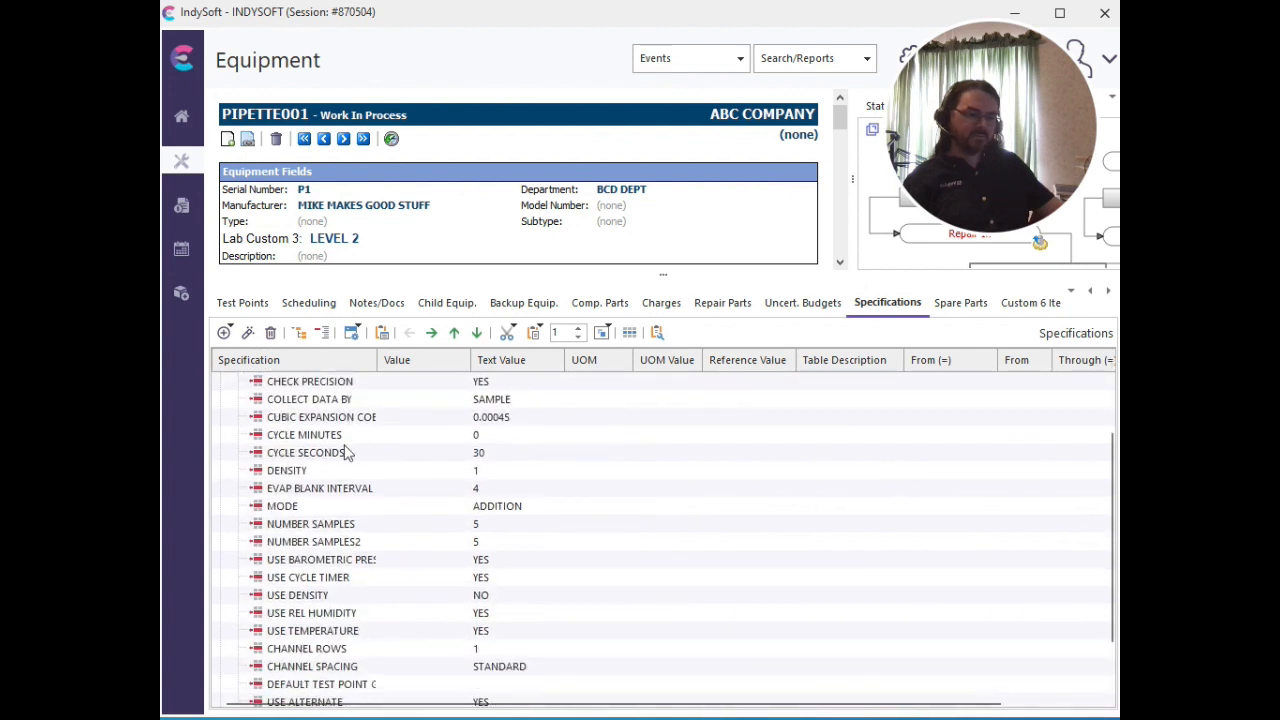
pyautogui.scroll(2, 345, 503)
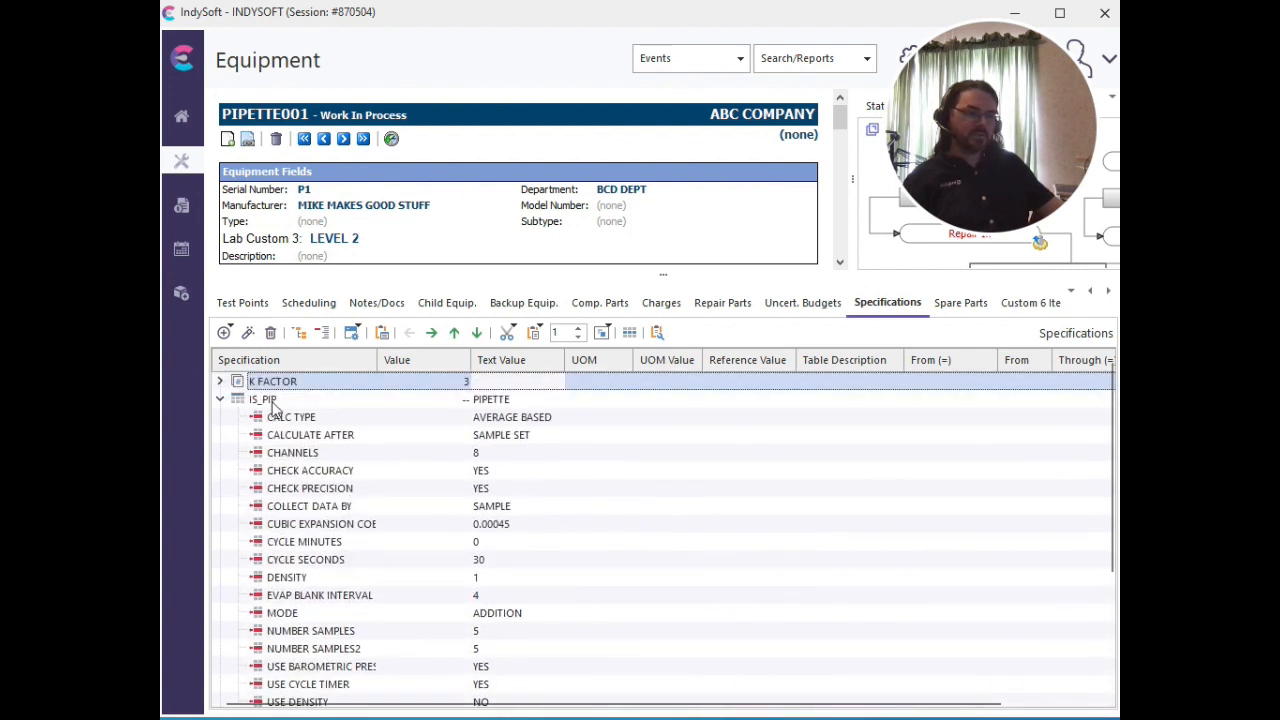
# Display the extended attributes of PIPETTE001 to compare them with its IS_PIP specifications.
pyautogui.click(1090, 291)
pyautogui.click(1090, 291)
pyautogui.click(241, 302)
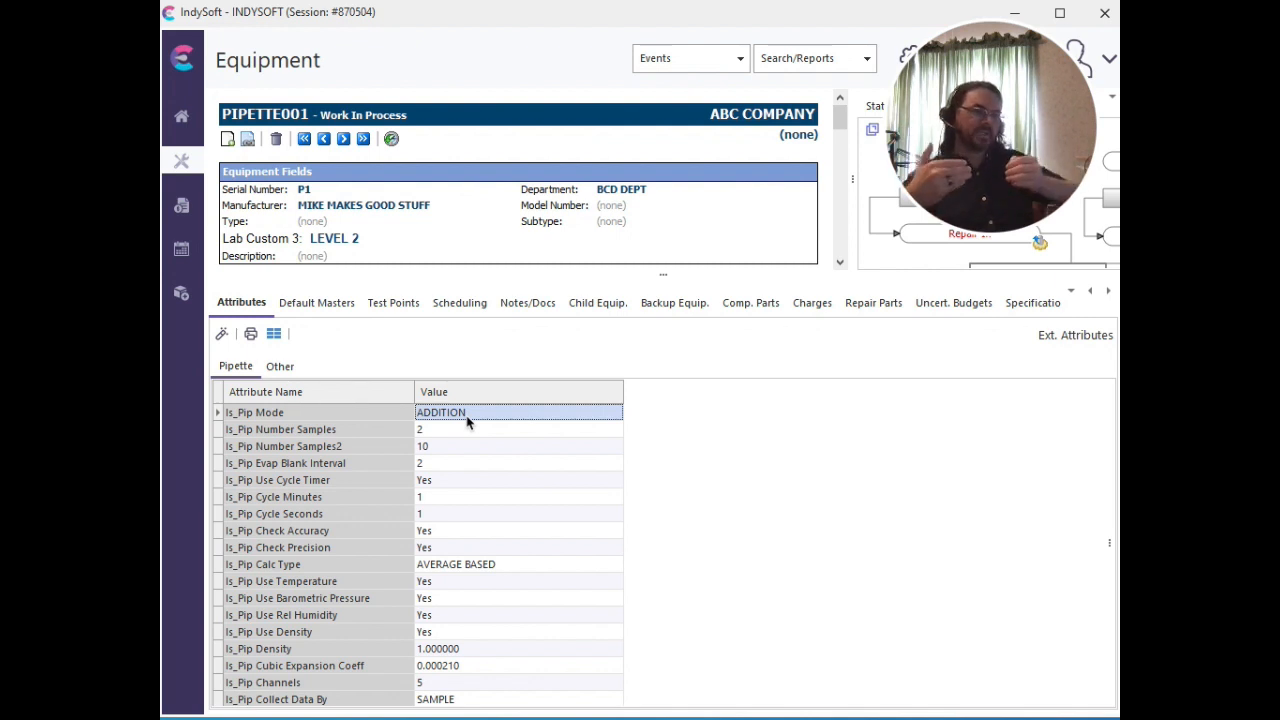
# Enlarge the equipment details area of PIPETTE001 to view the attribute group assigned to the record.
pyautogui.click(718, 540)
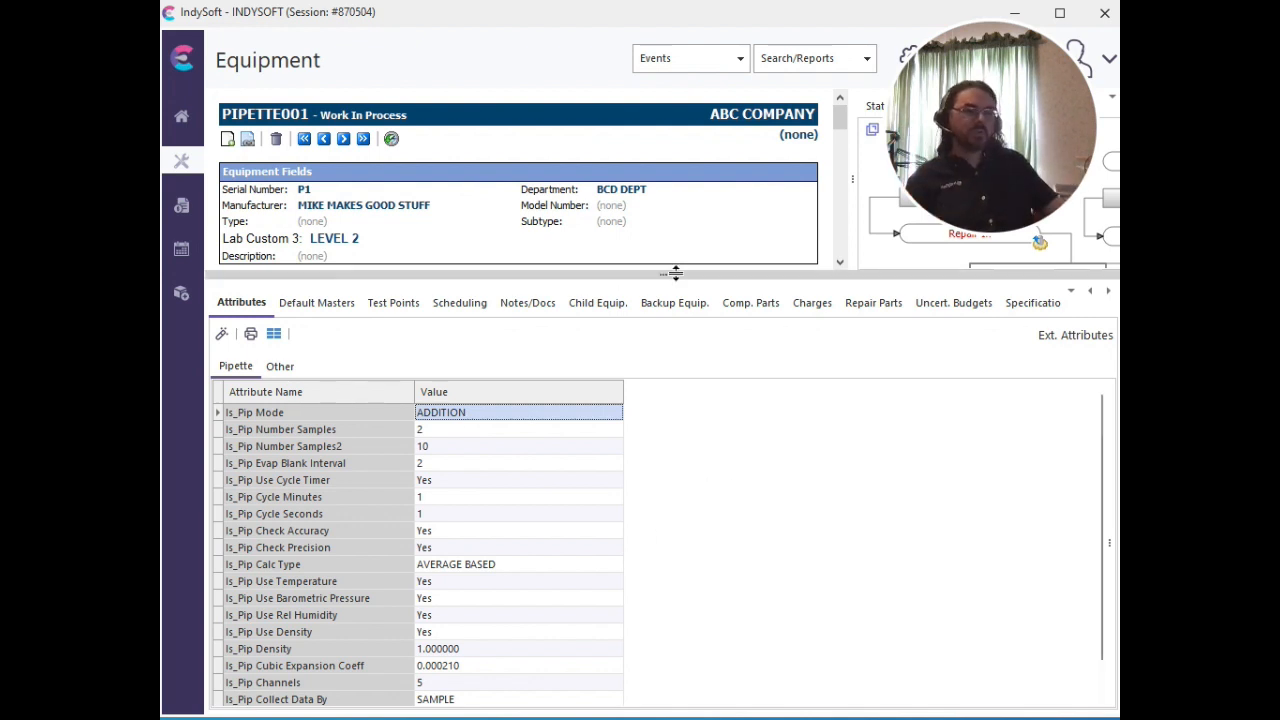
pyautogui.moveTo(676, 274); pyautogui.dragTo(671, 347)
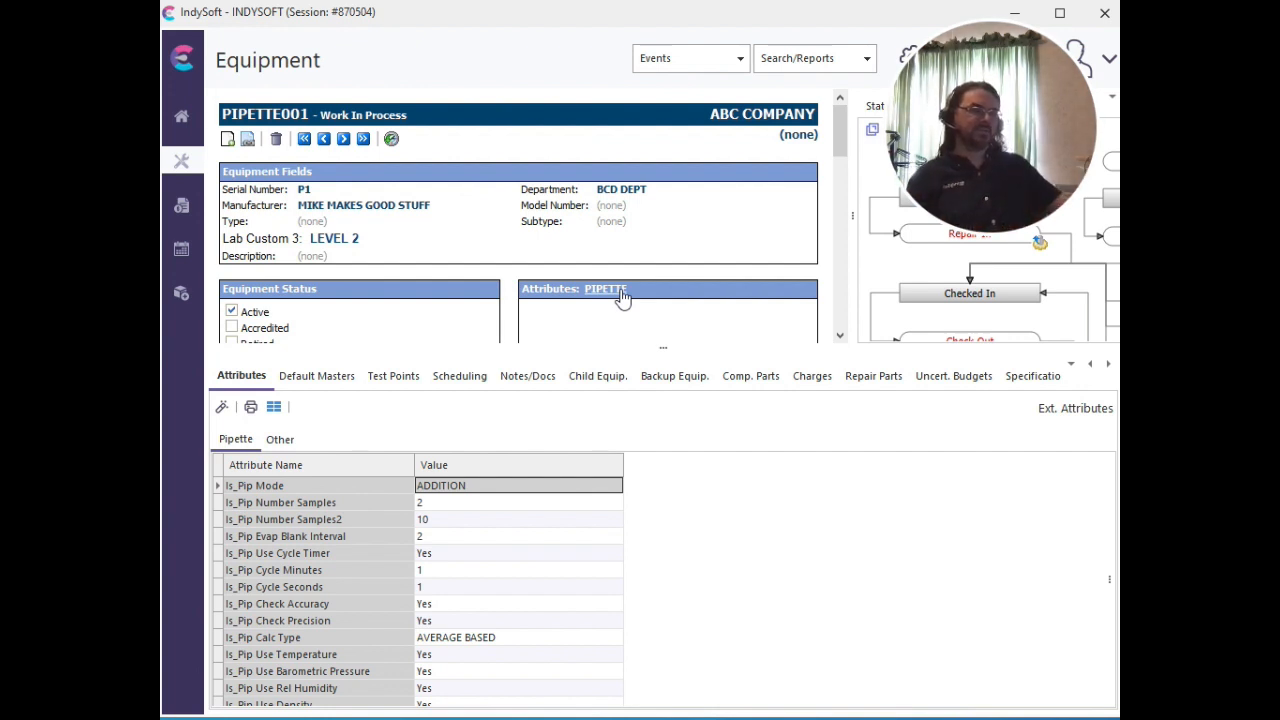
# Display the specifications of PIPETTE001 and examine the IS_PIP entries from CALC TYPE through USE ALTERNATE.
pyautogui.click(1025, 380)
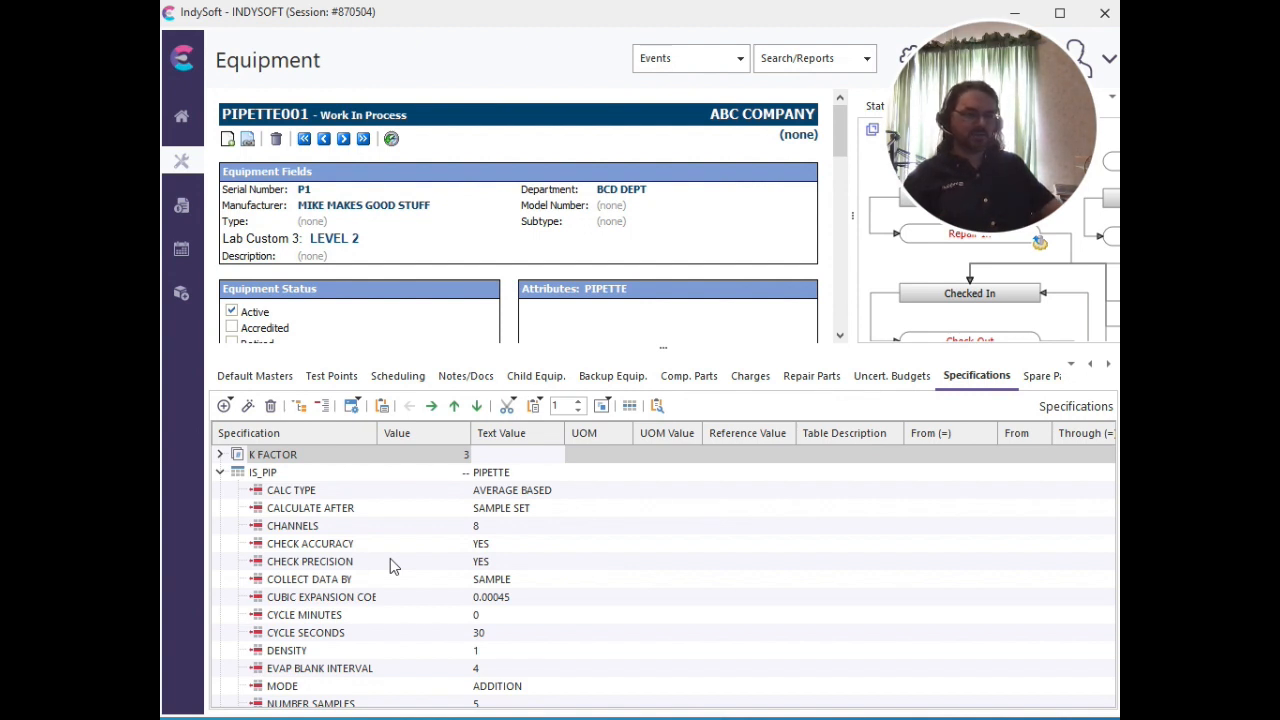
pyautogui.click(368, 530)
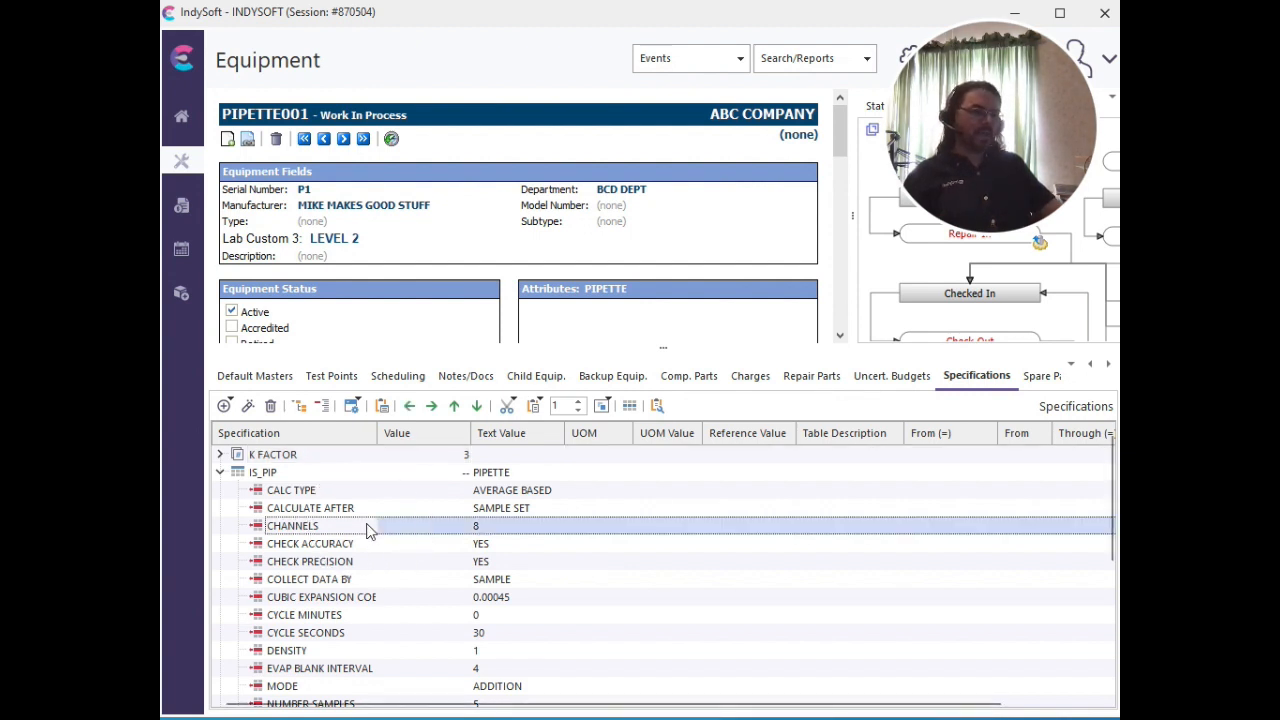
pyautogui.scroll(-5, 368, 530)
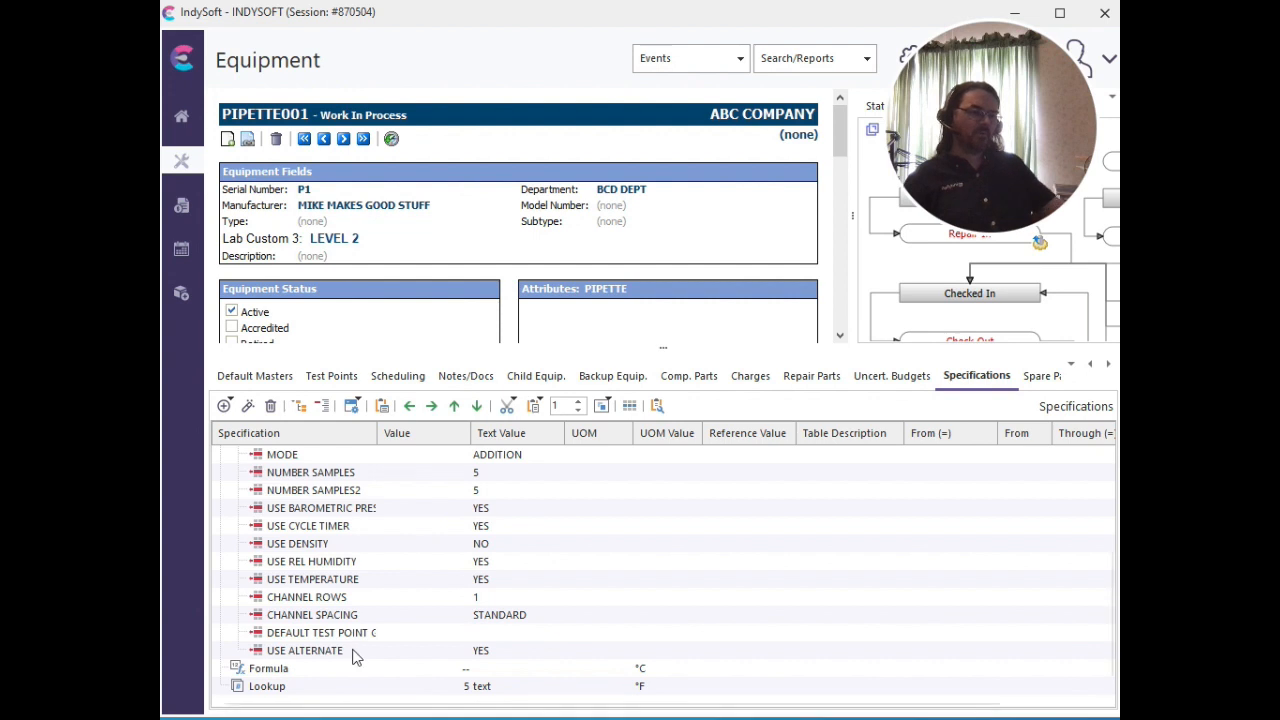
pyautogui.scroll(5, 340, 548)
pyautogui.scroll(1, 338, 544)
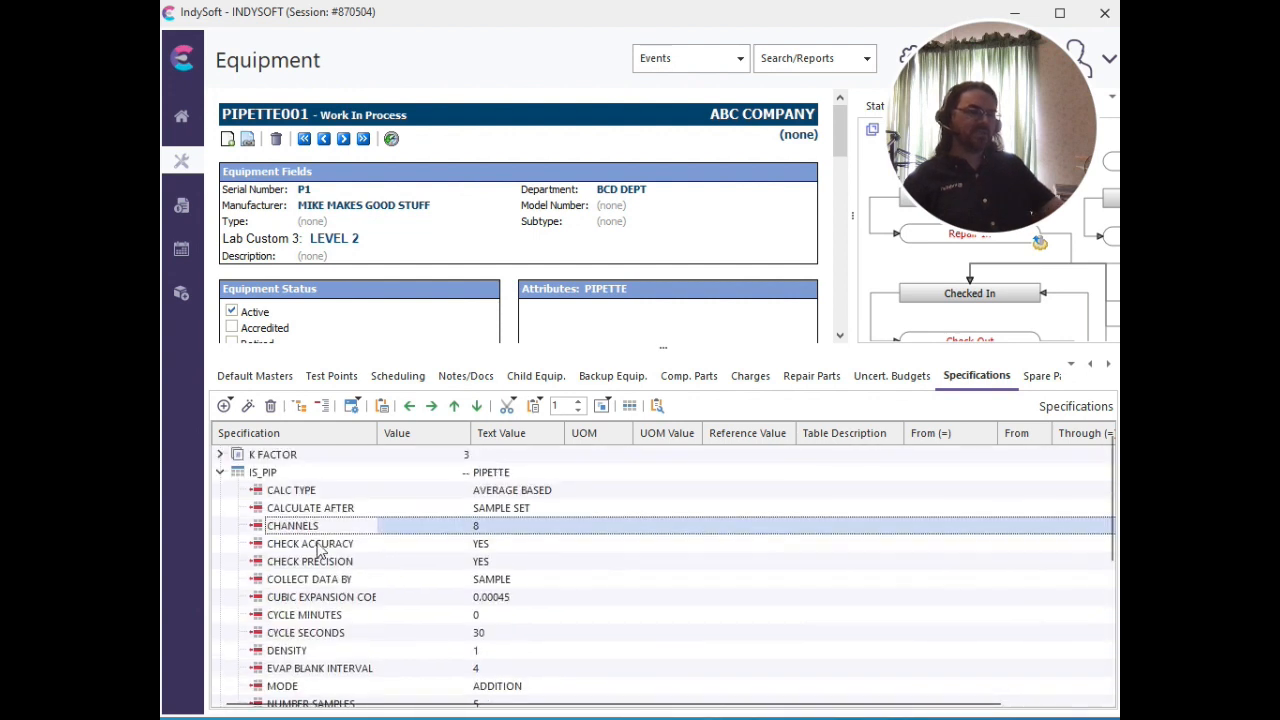